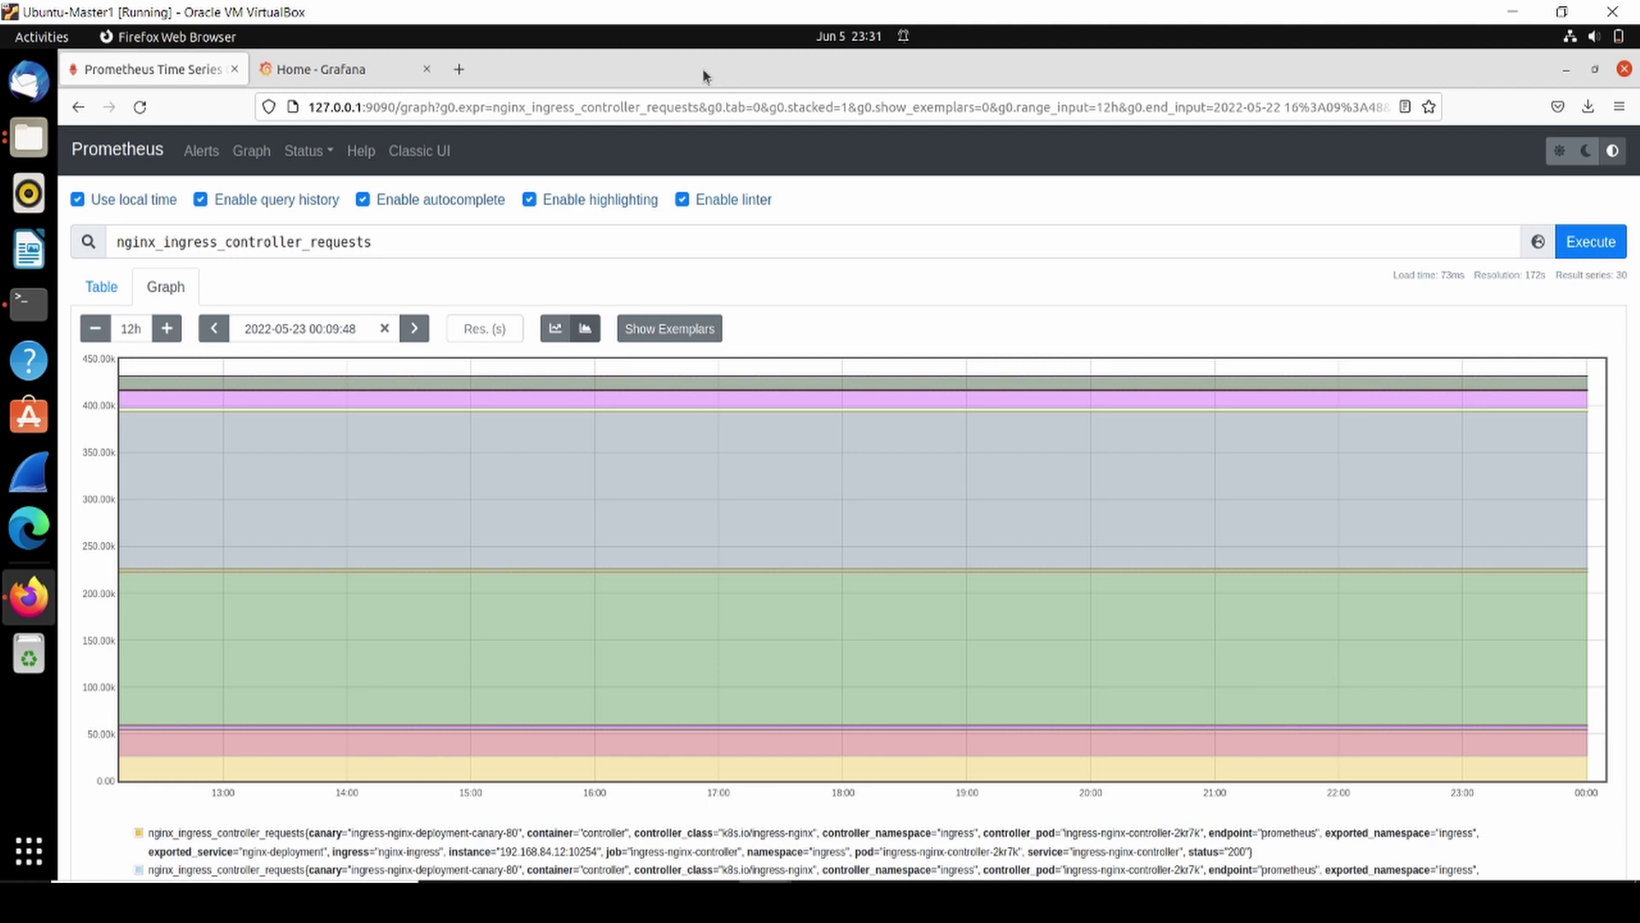
Step: Open the NGINX Ingress controller dashboard in Grafana, then return to the 30m Prometheus request graph
click(529, 248)
click(322, 68)
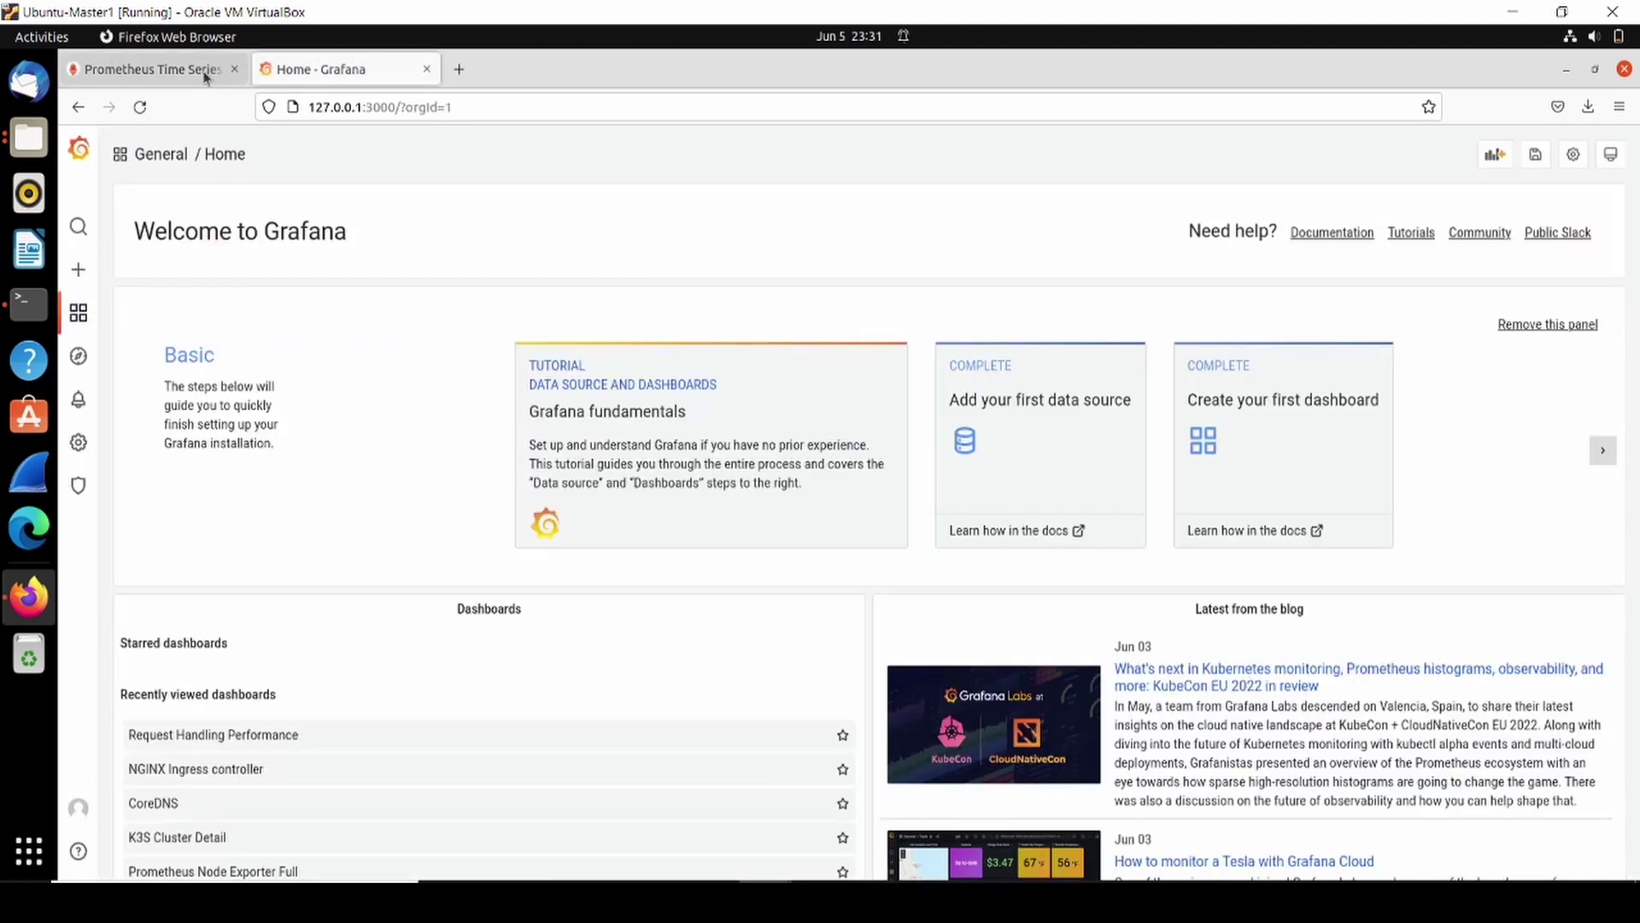
click(205, 78)
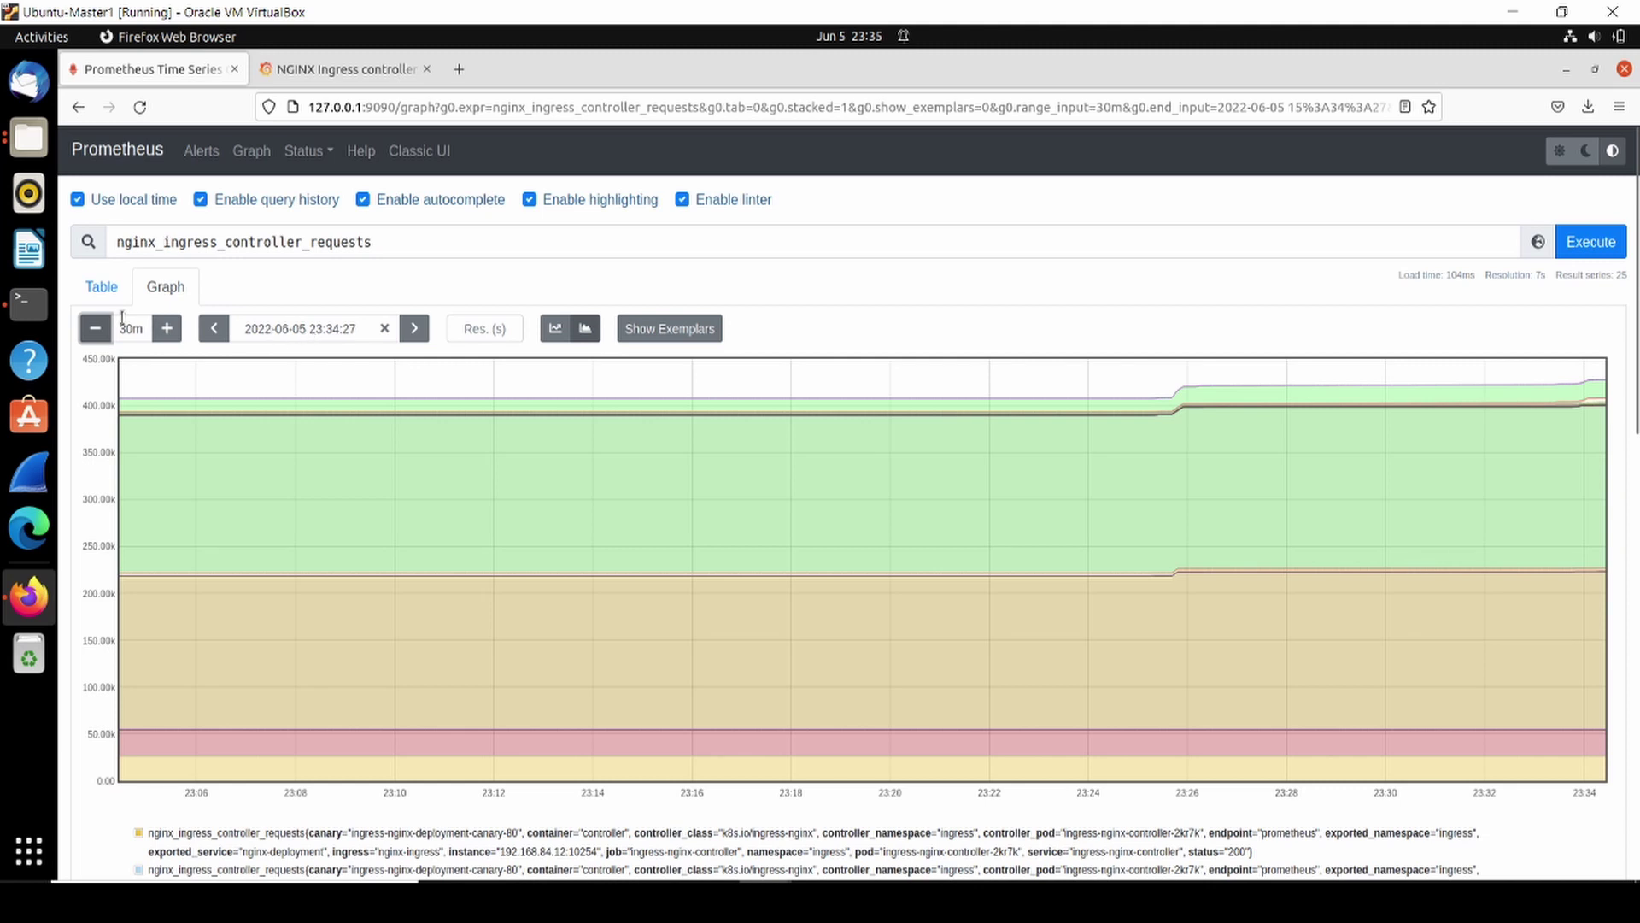
Step: Switch between the Prometheus graph and the NGINX Ingress controller dashboard, ending on the dashboard
click(346, 79)
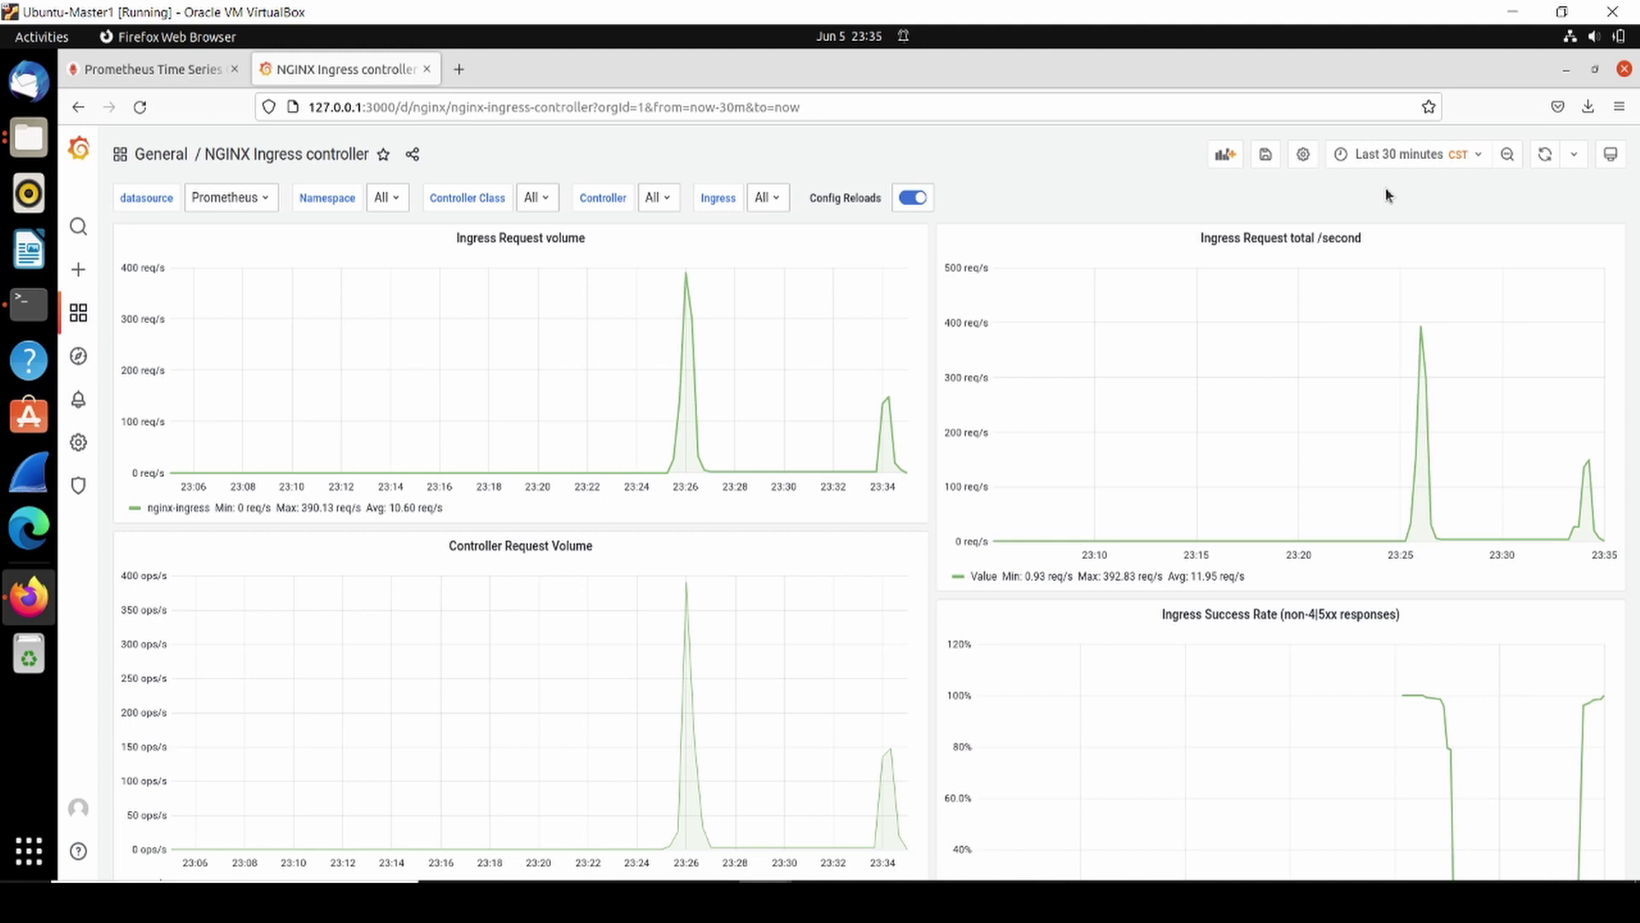
click(150, 68)
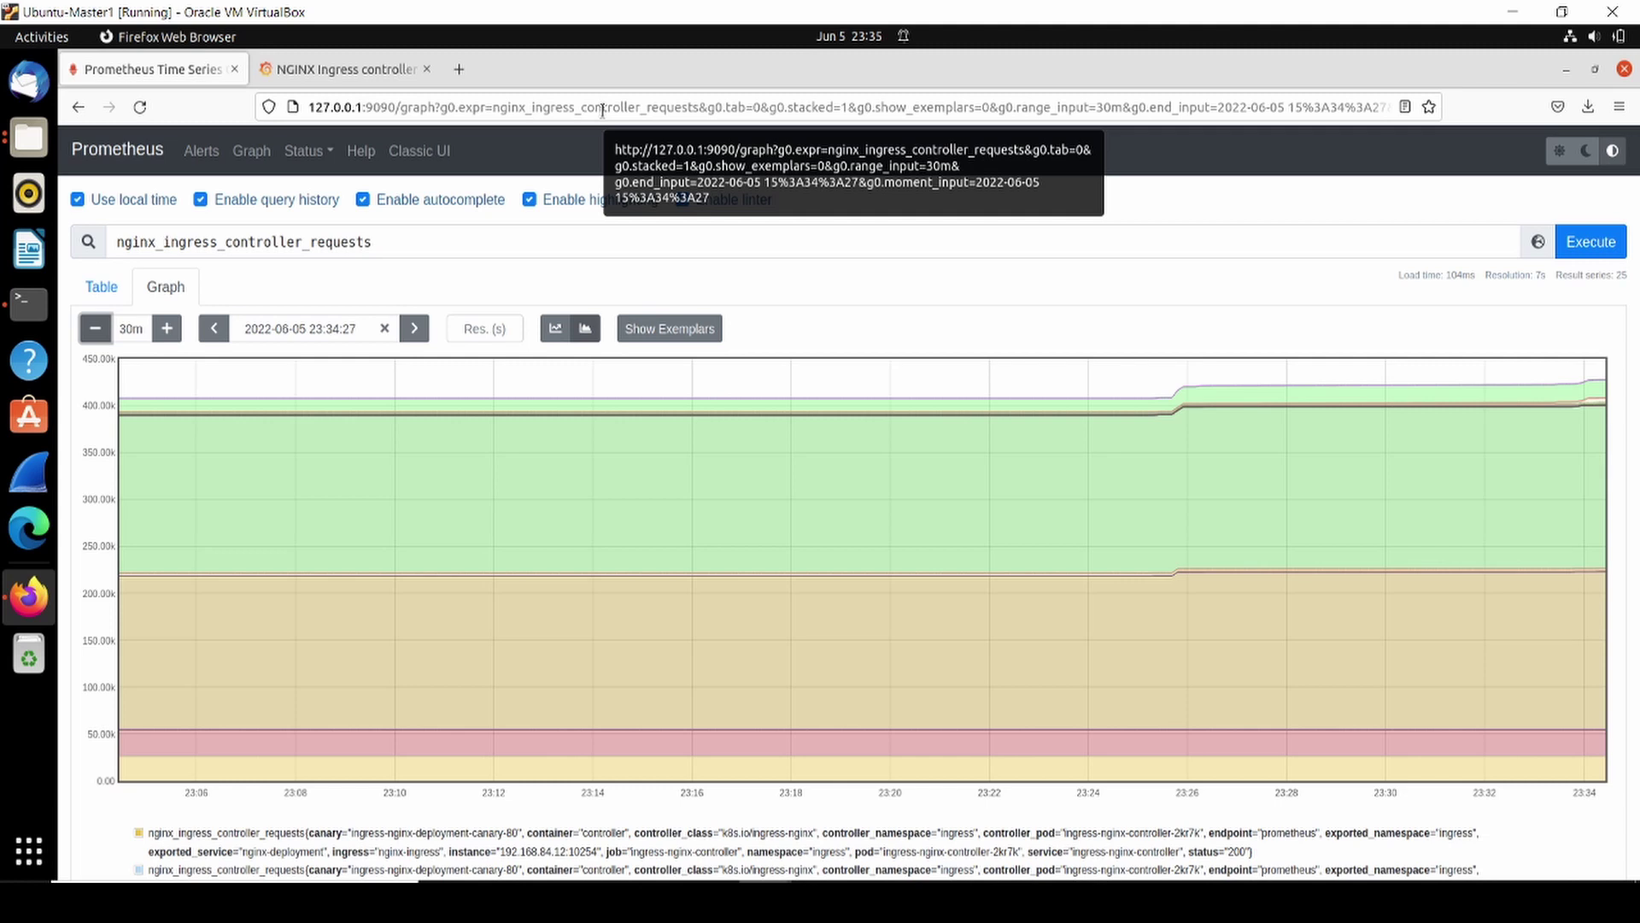
click(351, 74)
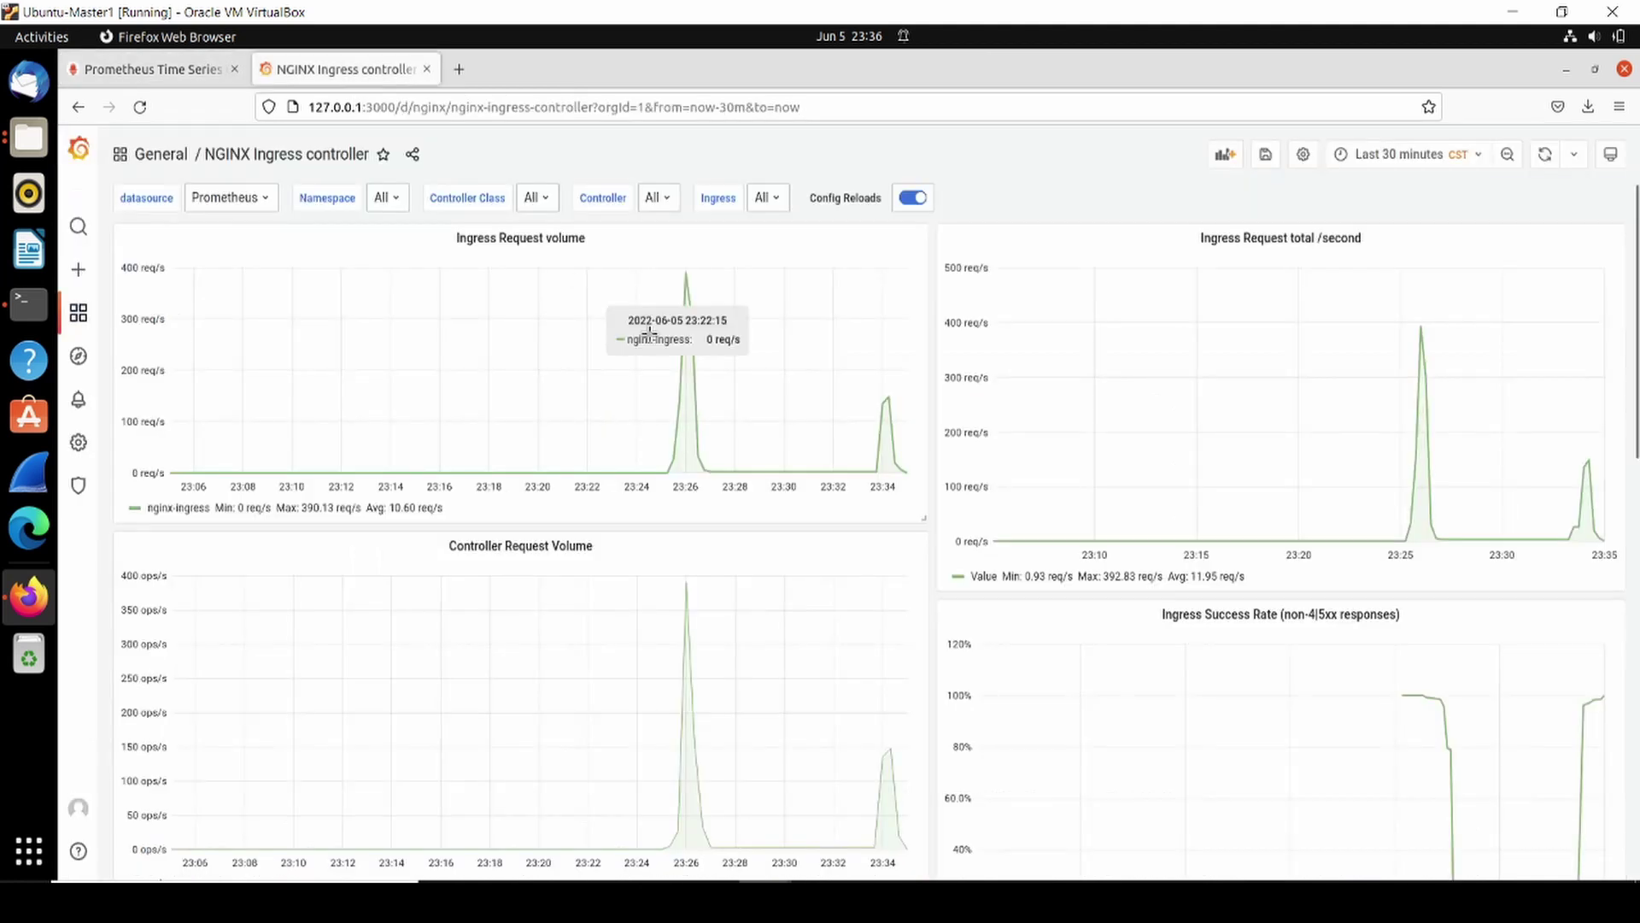
click(202, 68)
click(310, 67)
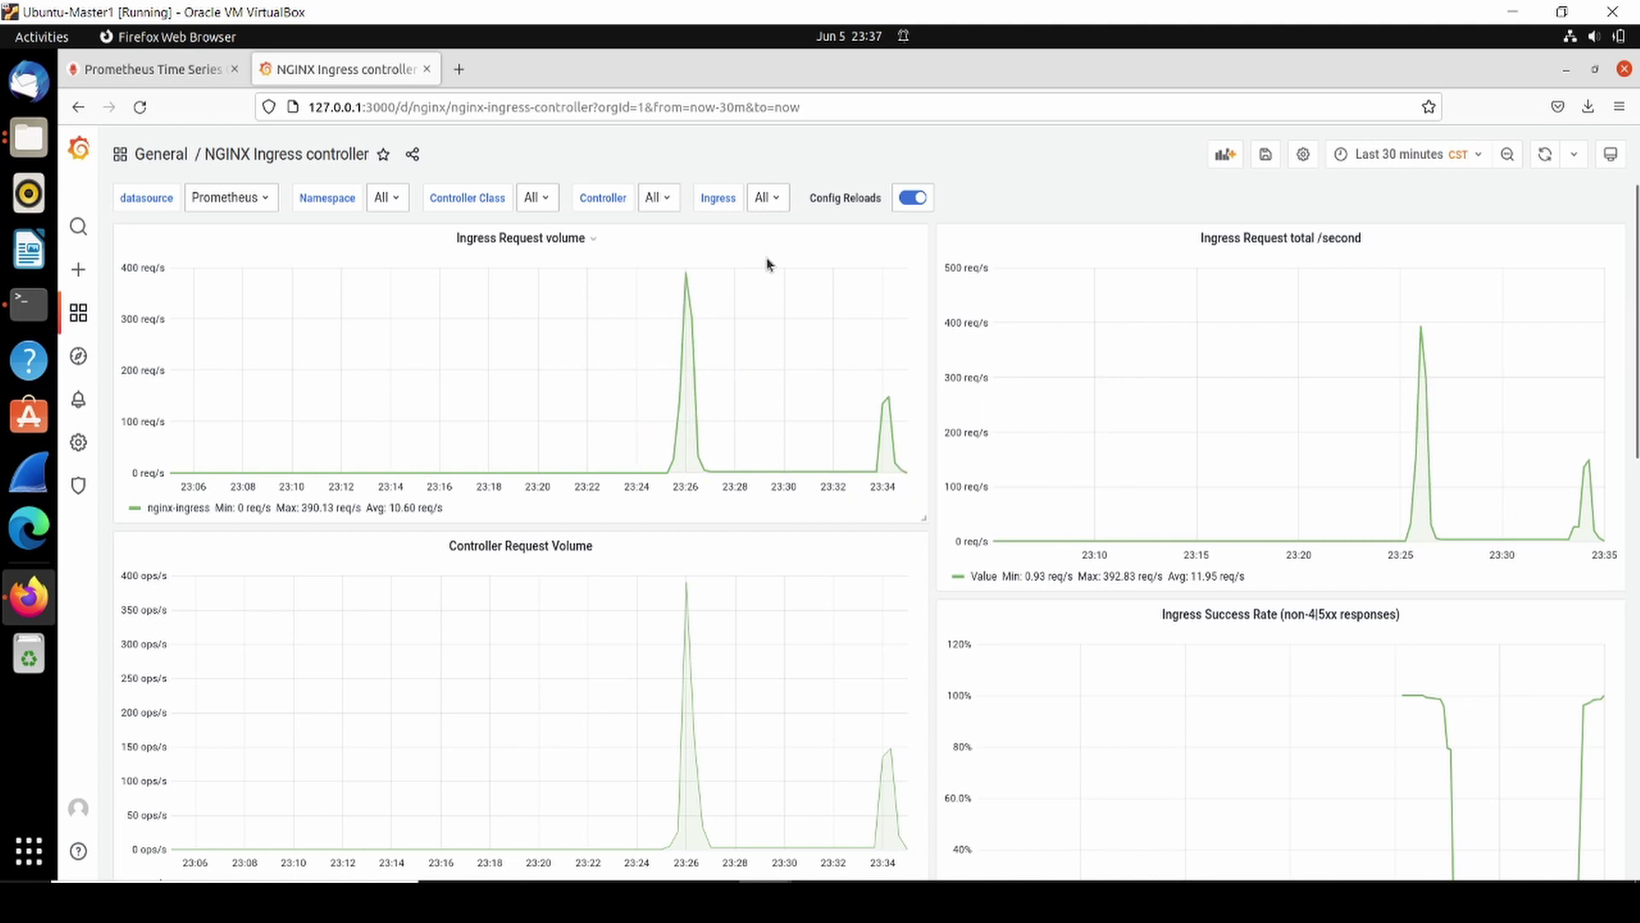
Step: Create a local snapshot of the NGINX Ingress controller dashboard with Expire set to Never
click(414, 157)
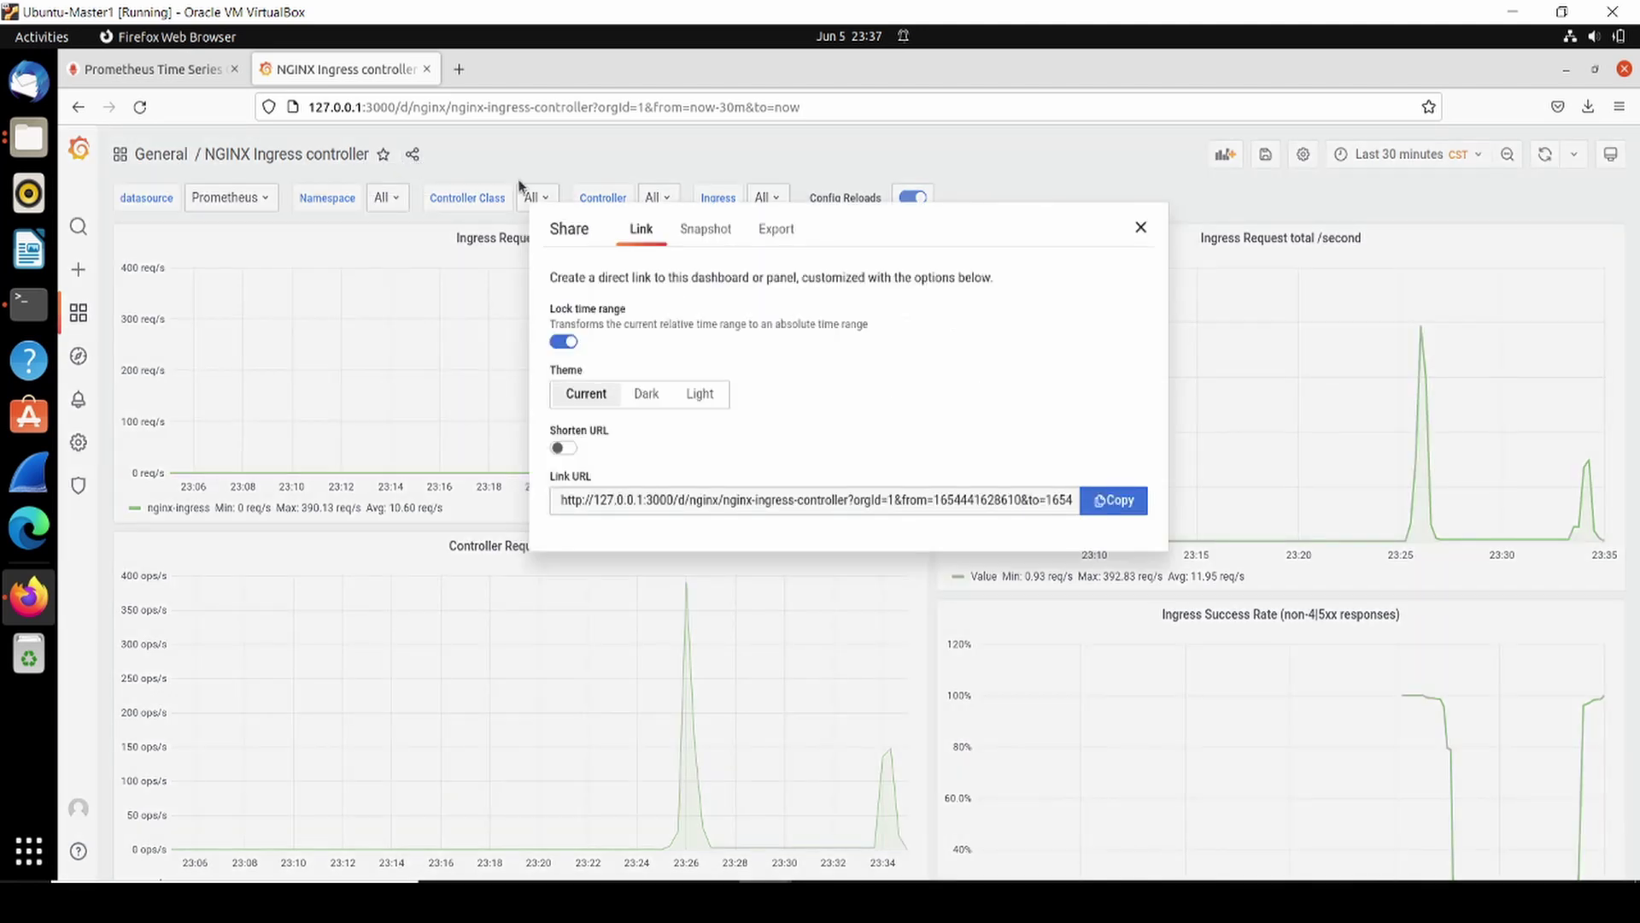
click(713, 232)
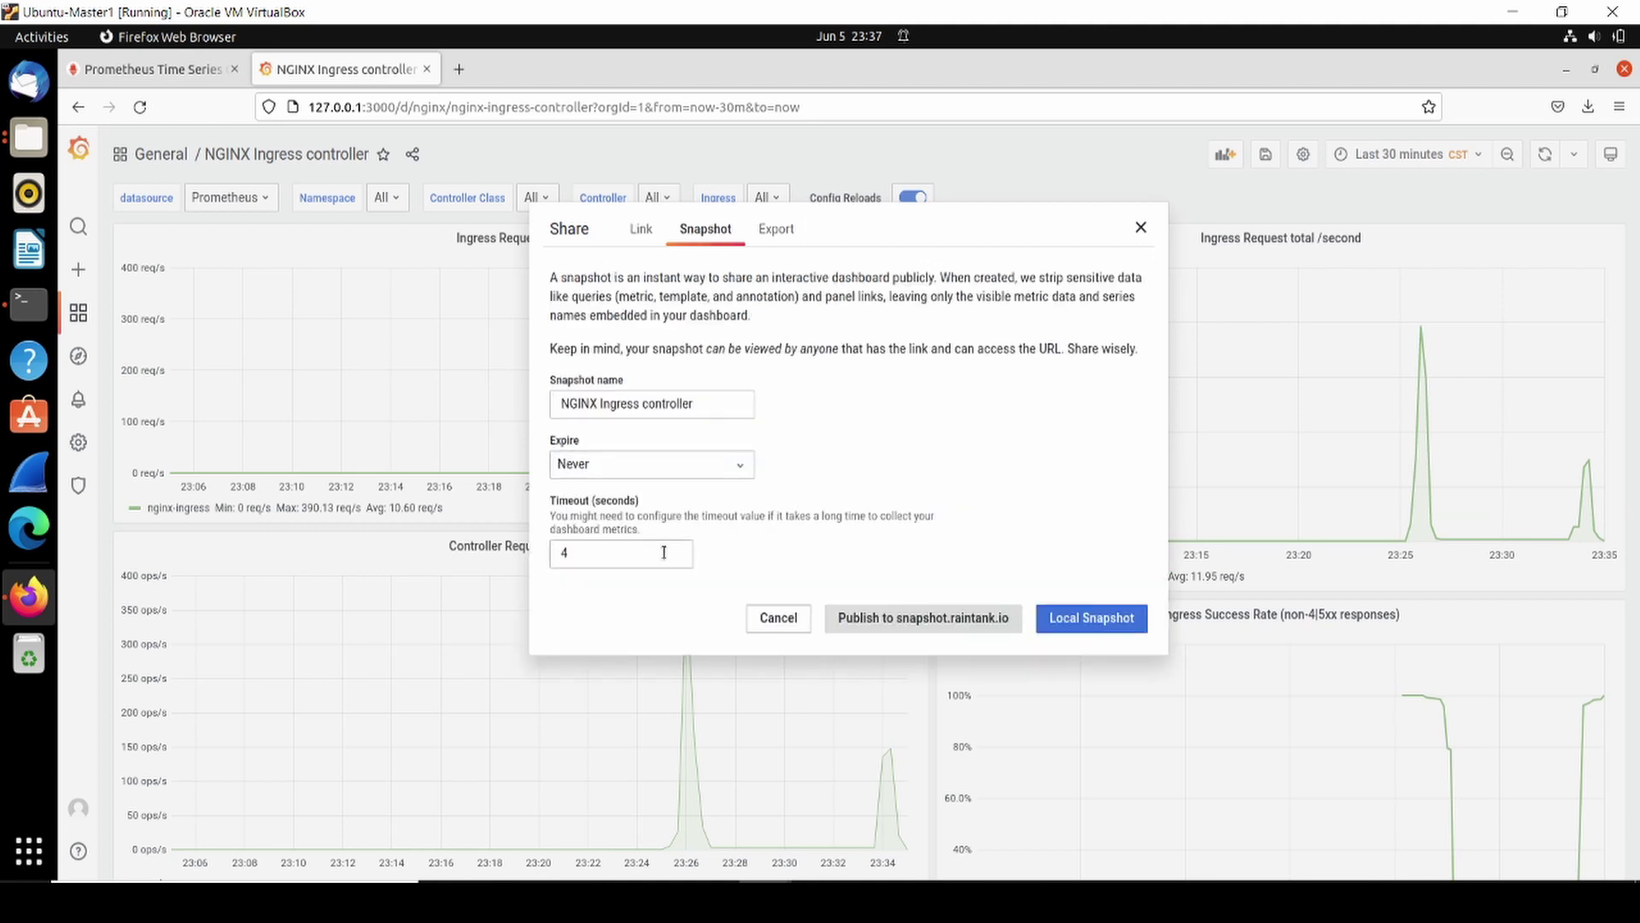
click(664, 553)
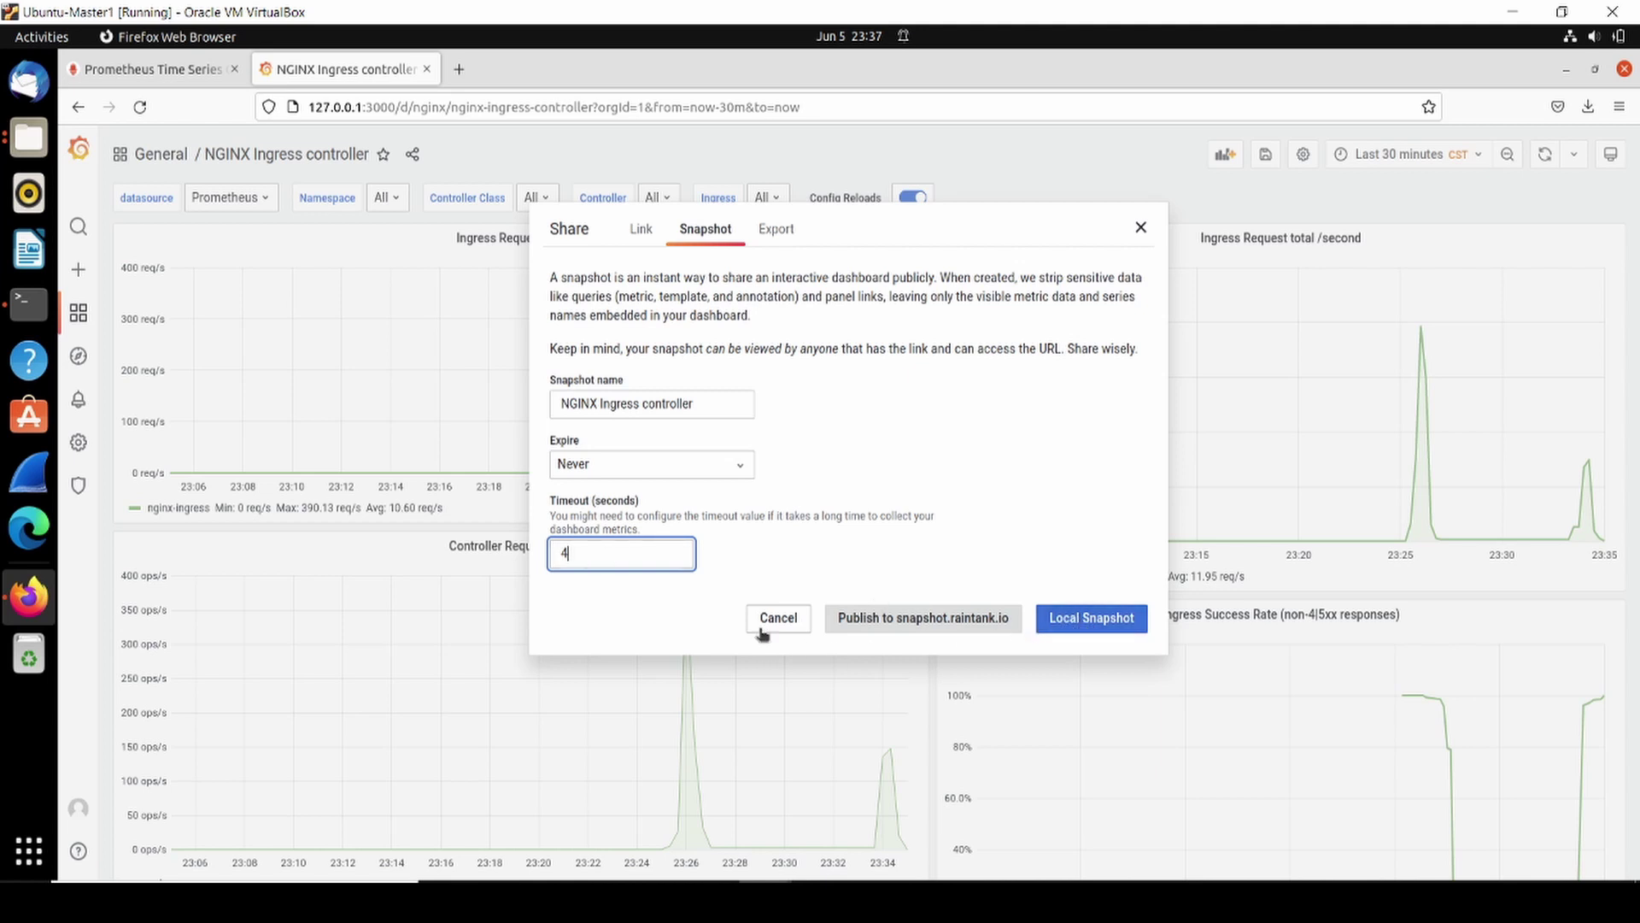
click(1123, 622)
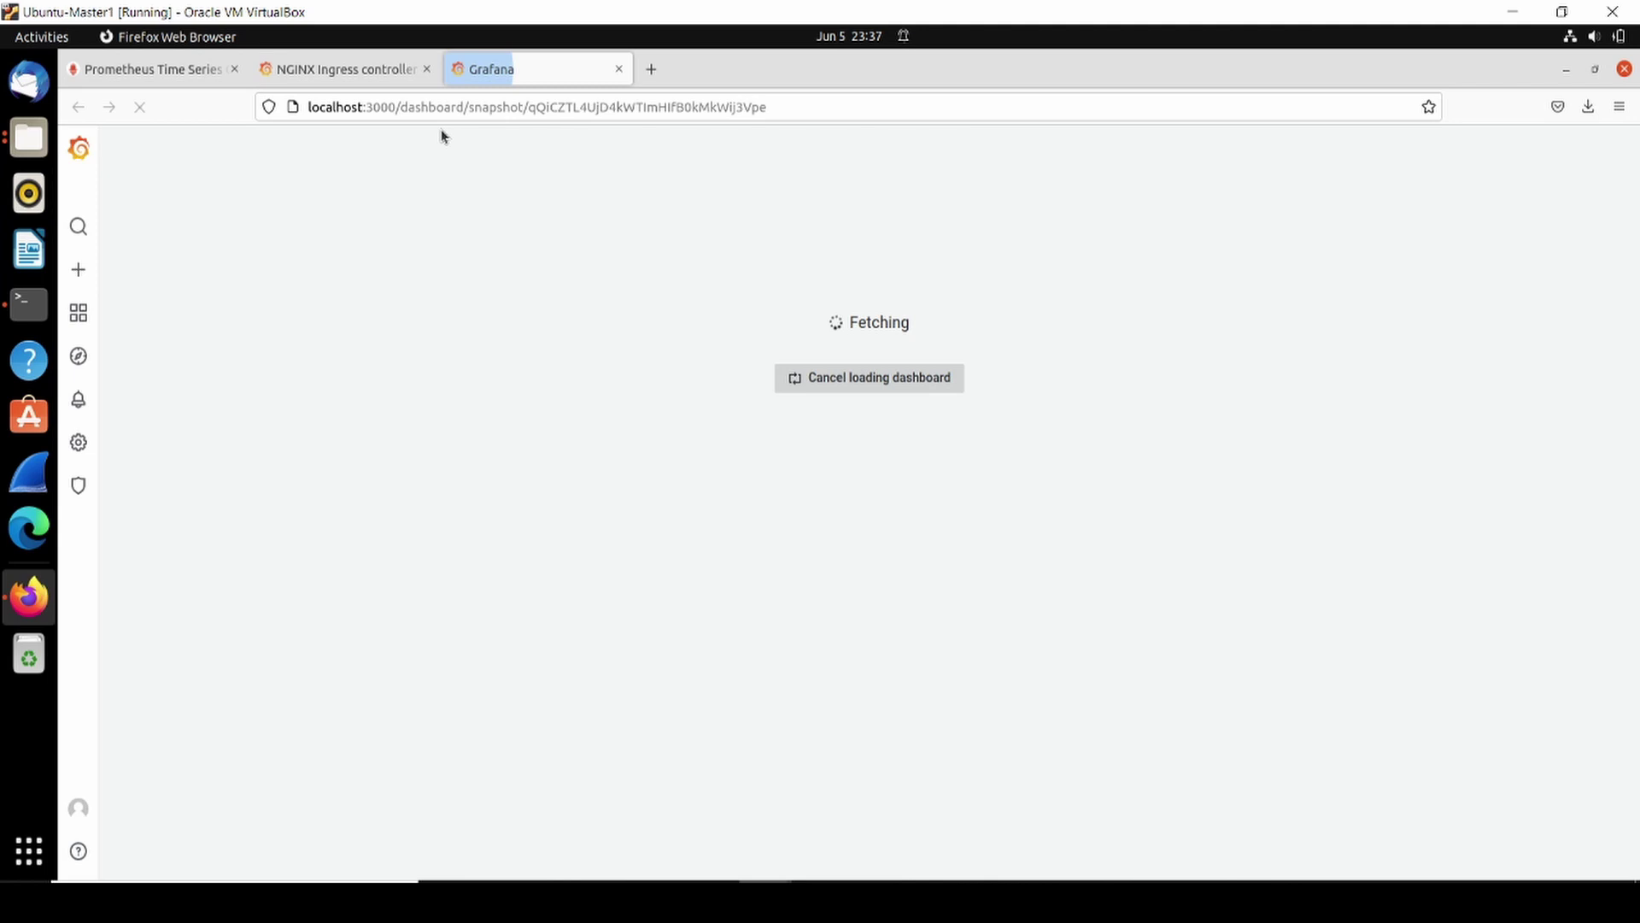
Step: Compare the new snapshot with the live dashboard and close the Share dialog
click(373, 70)
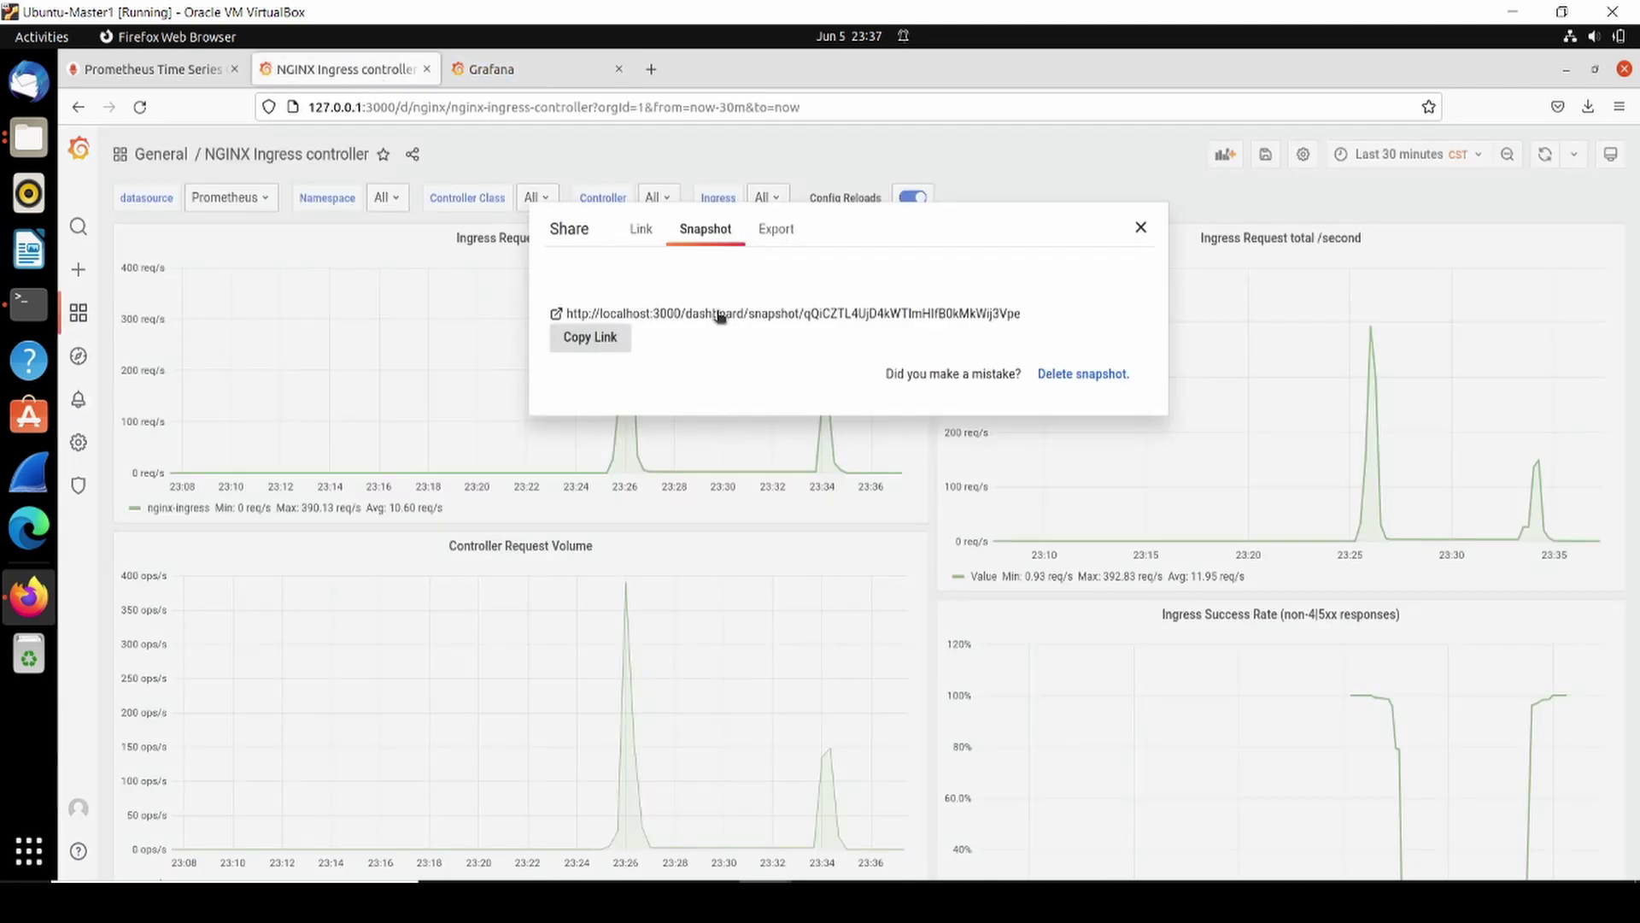
click(501, 76)
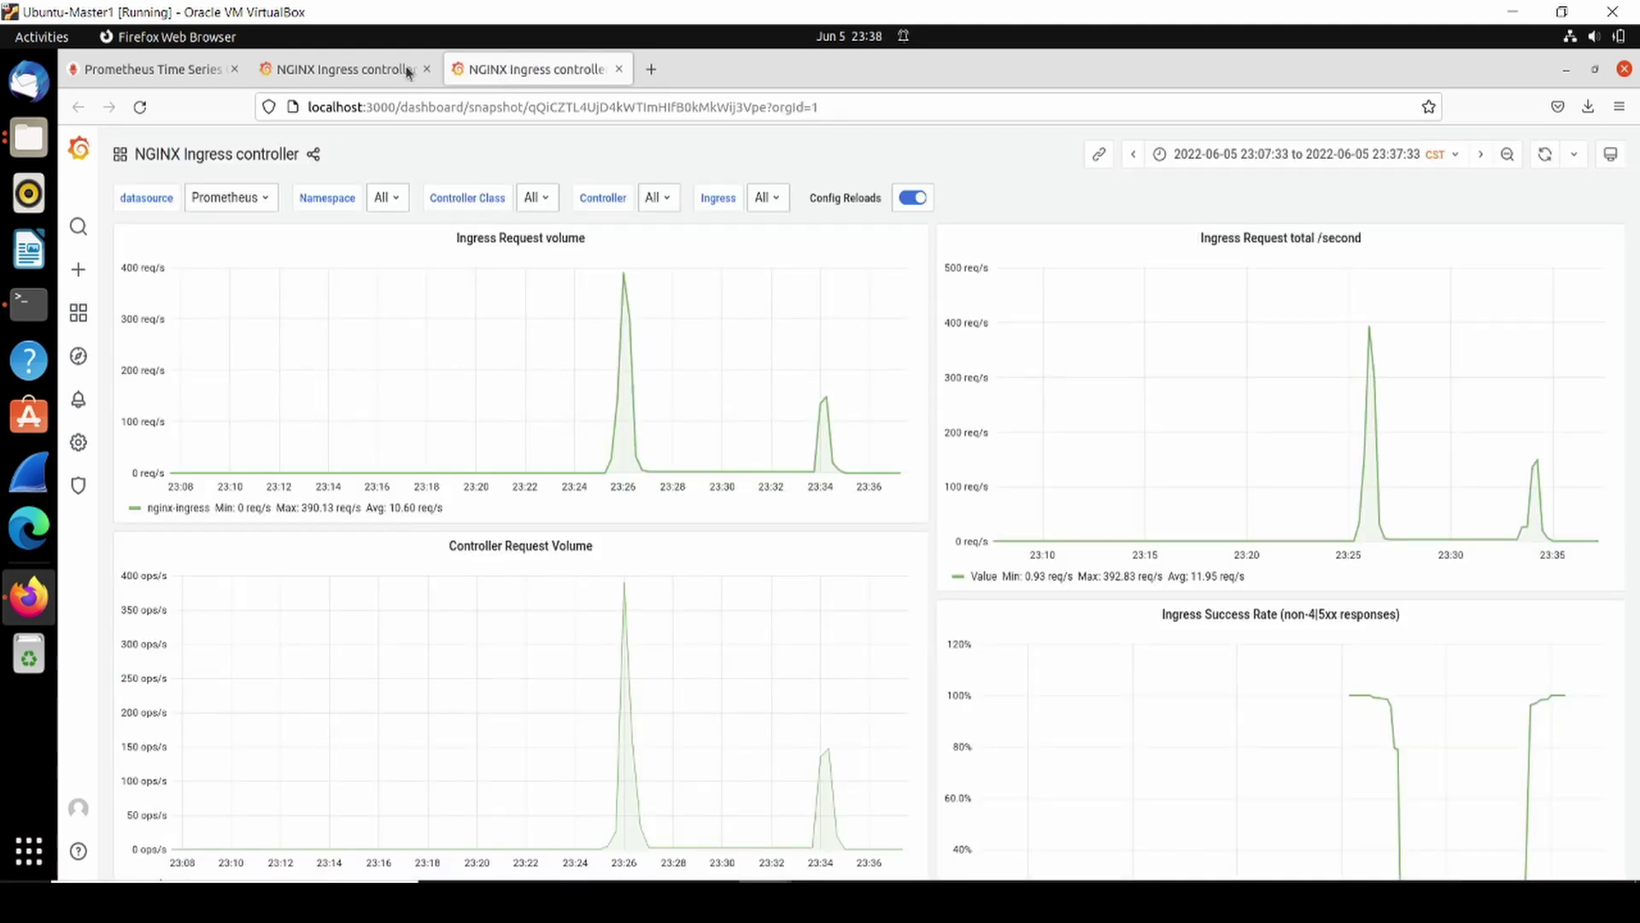
click(379, 70)
click(517, 70)
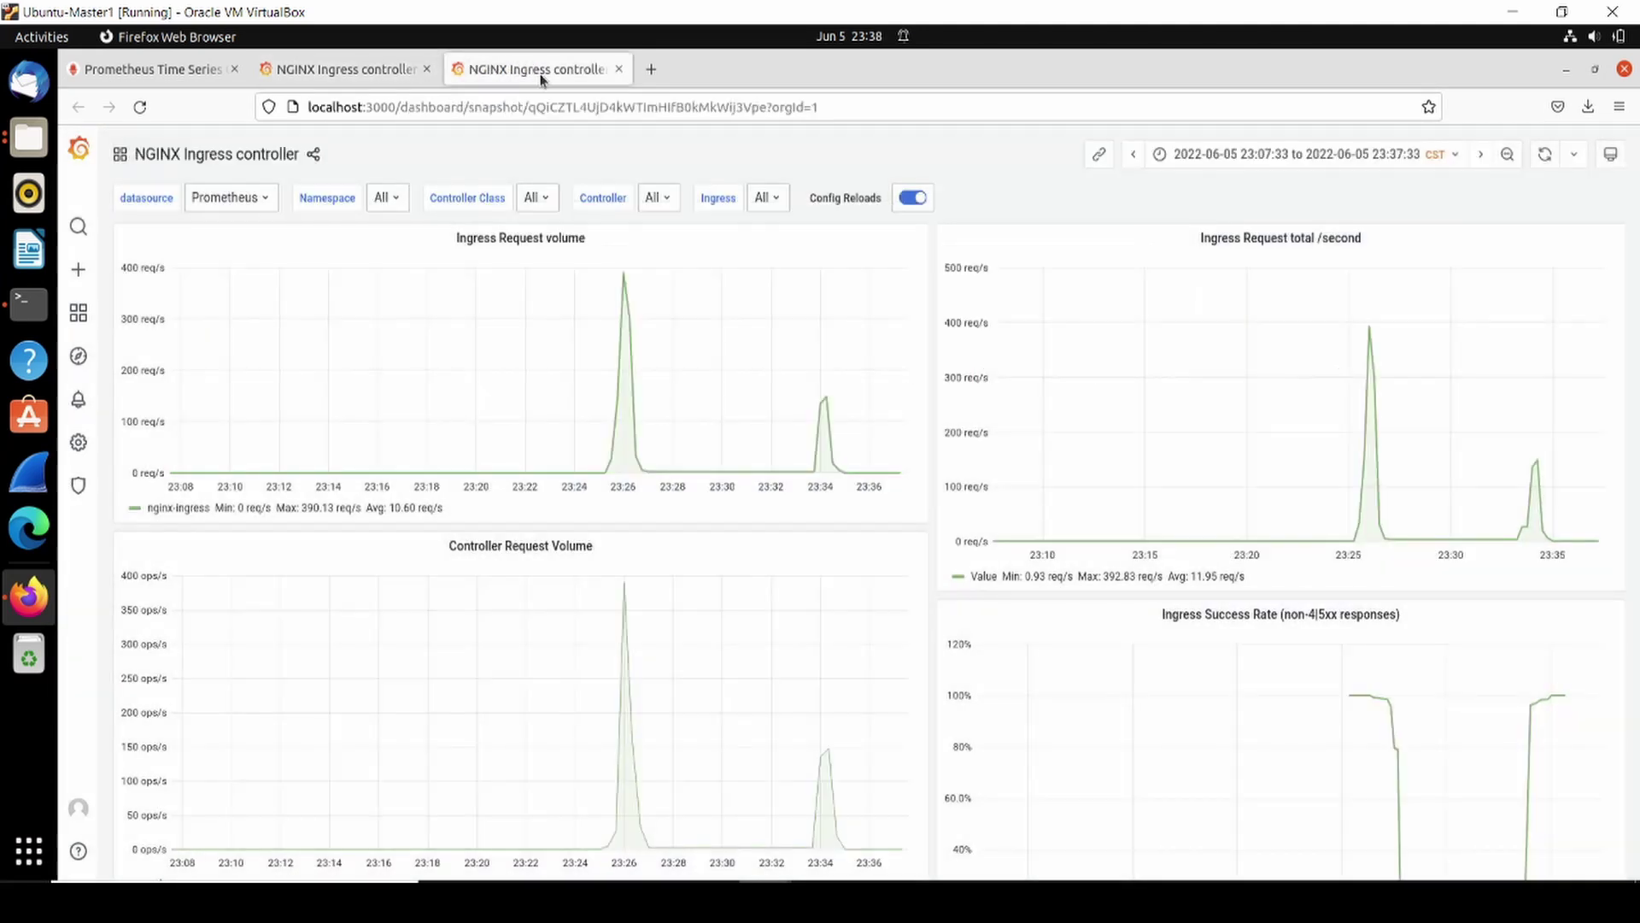
click(385, 79)
click(1141, 227)
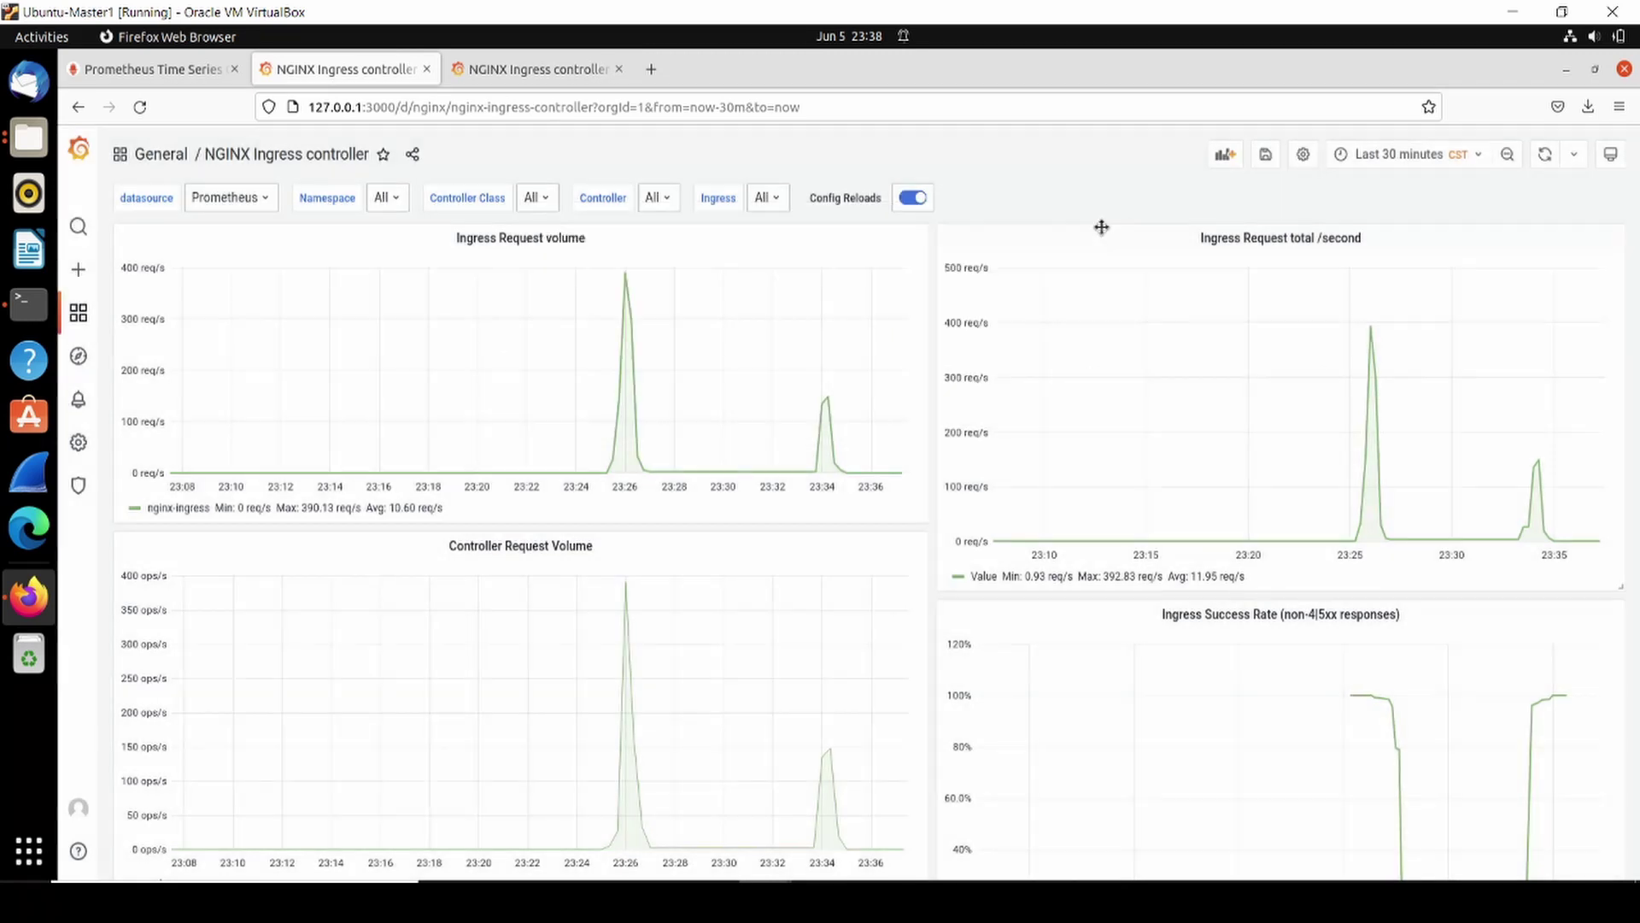
Step: Scroll through the snapshot's panels, frozen at 23:07:33–23:37:33 on 2022-06-05
click(506, 70)
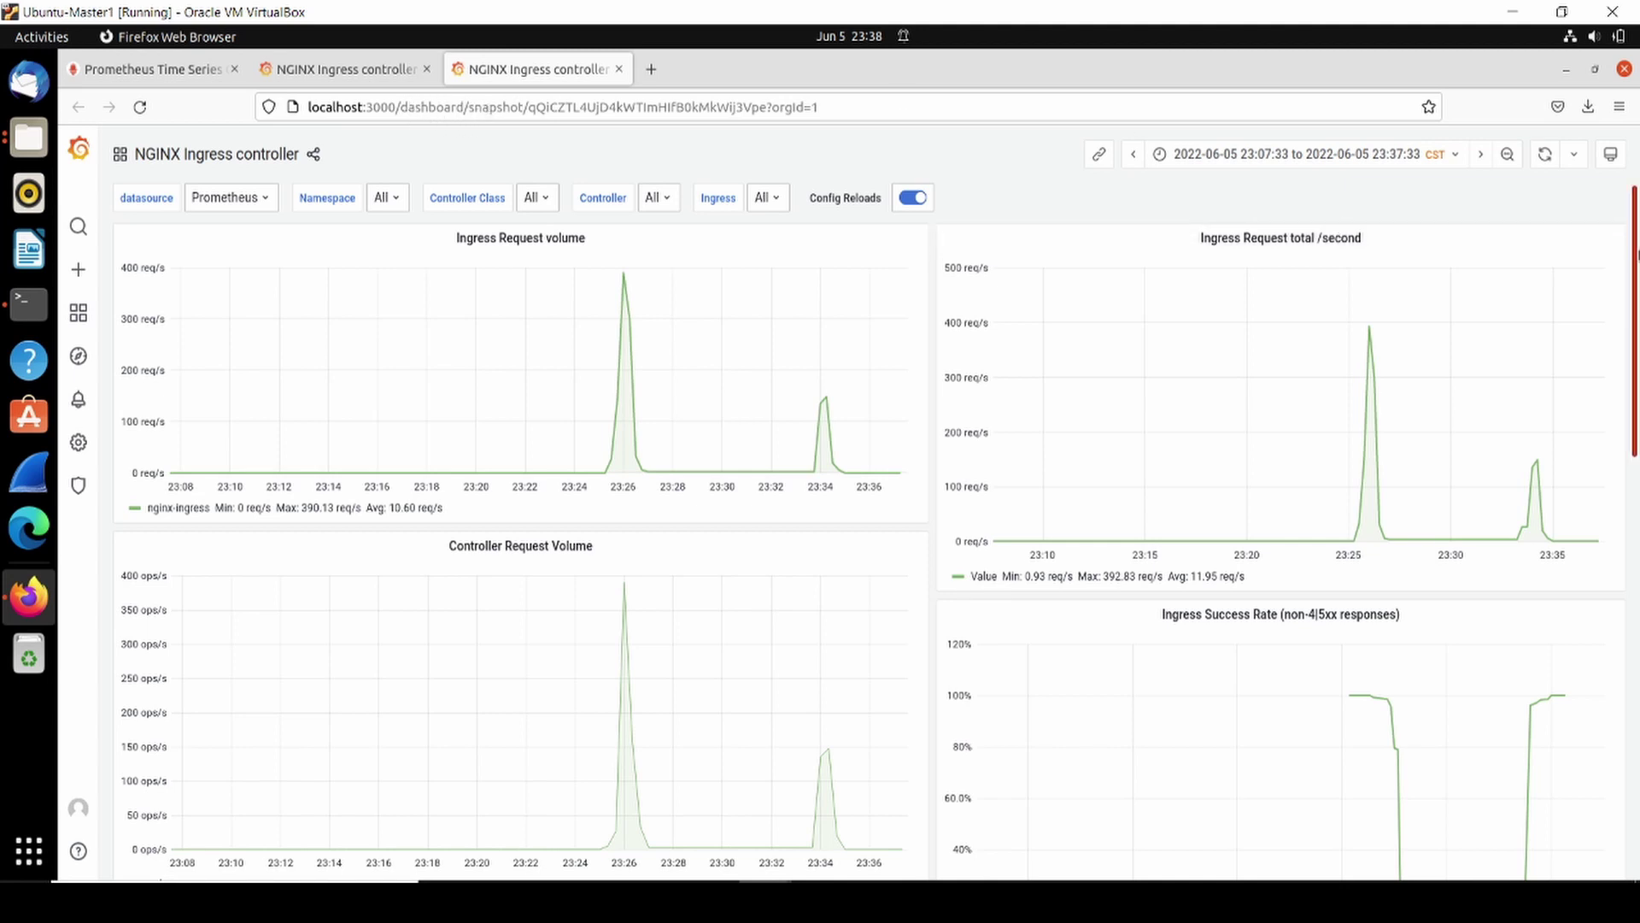
drag(1637, 252, 1636, 694)
key(ctrl+Page_Up)
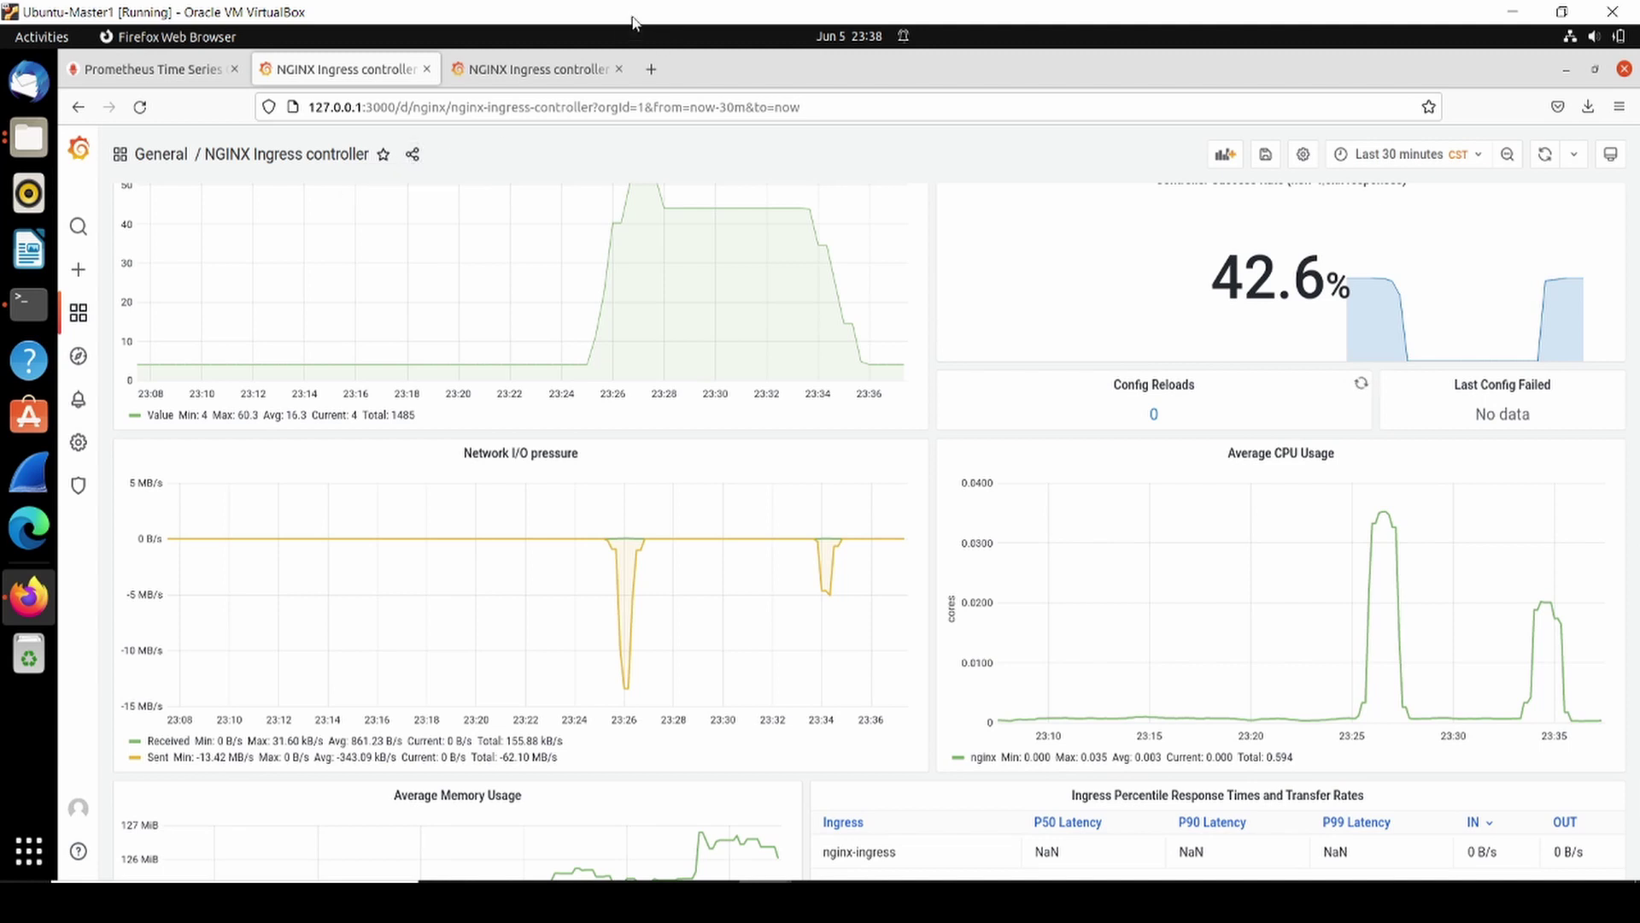
click(572, 70)
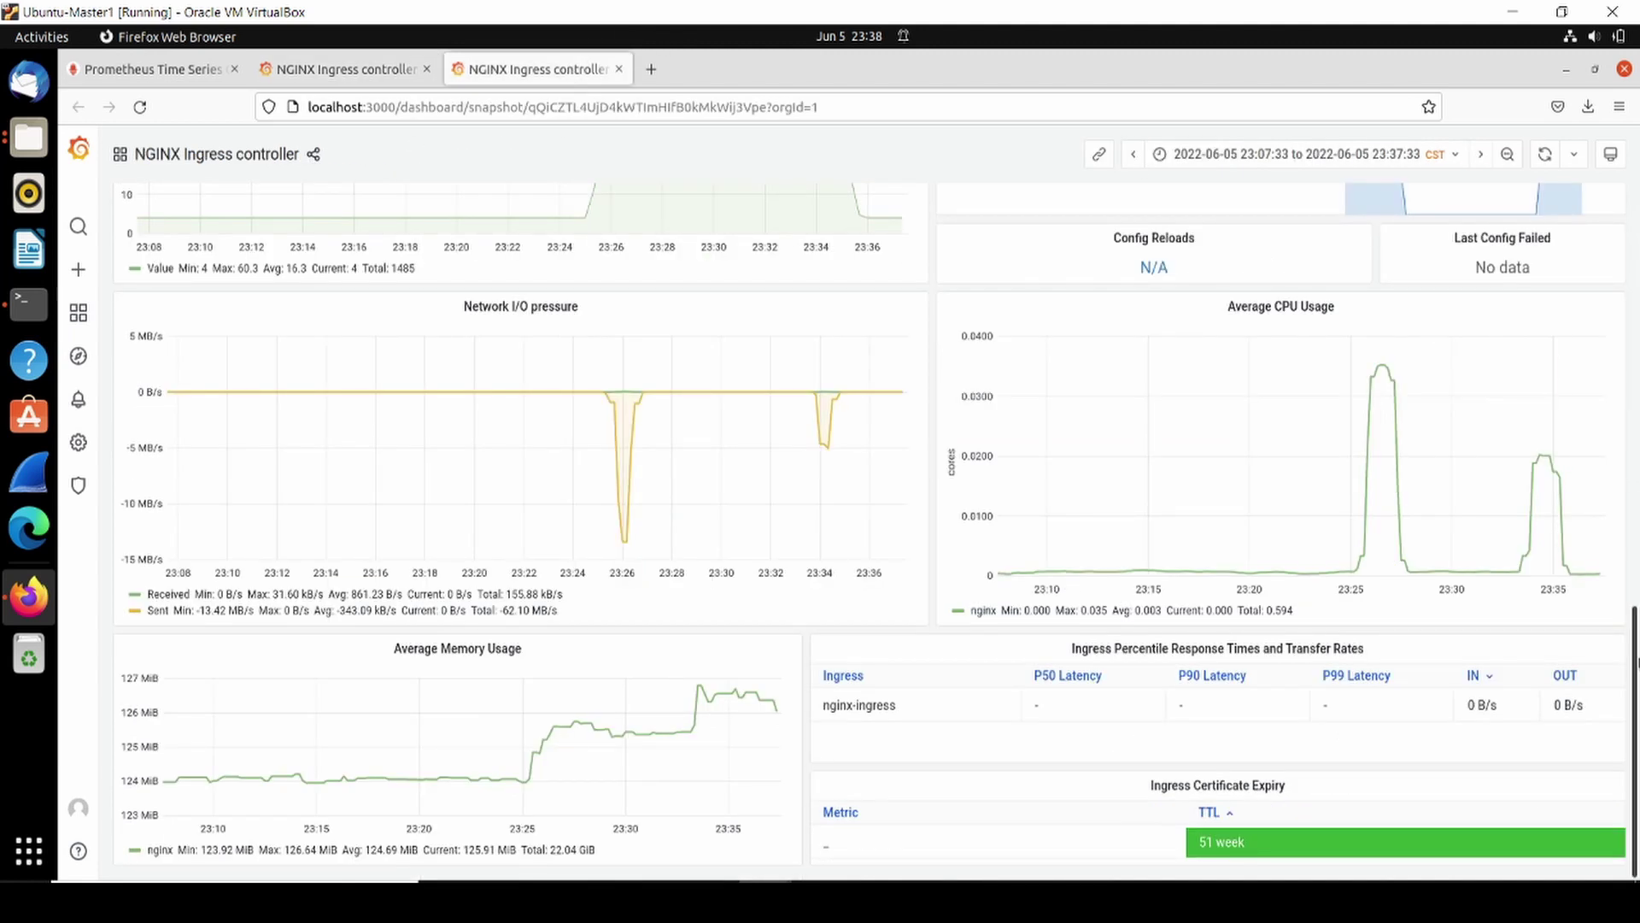
scroll(1637, 499, up, 7)
scroll(1637, 423, down, 7)
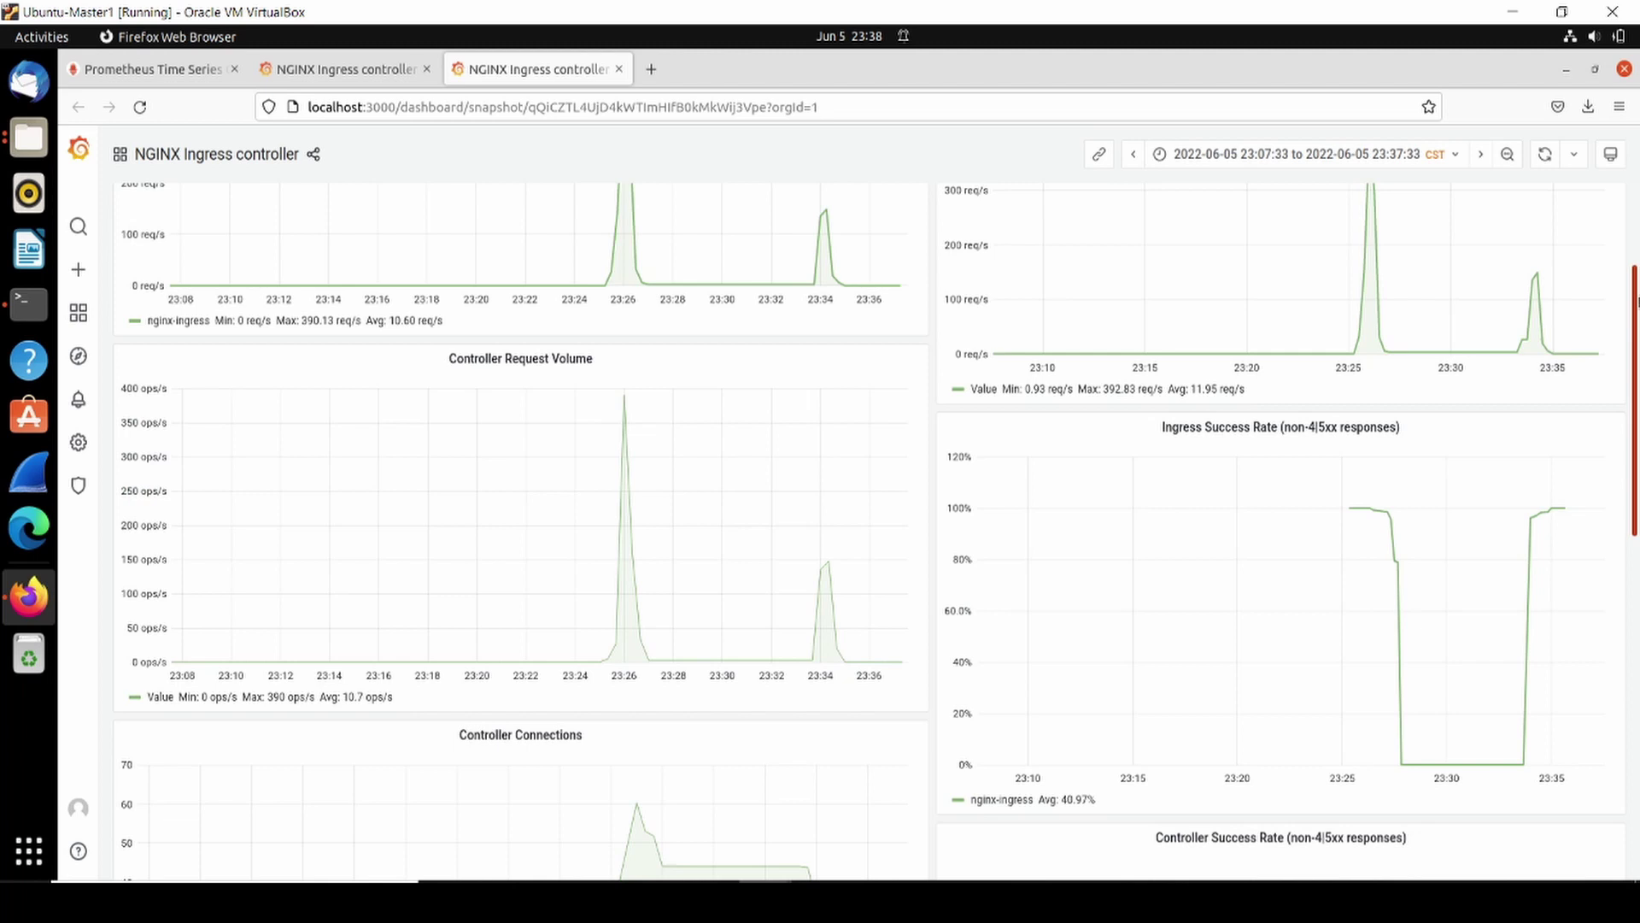
click(281, 63)
click(413, 156)
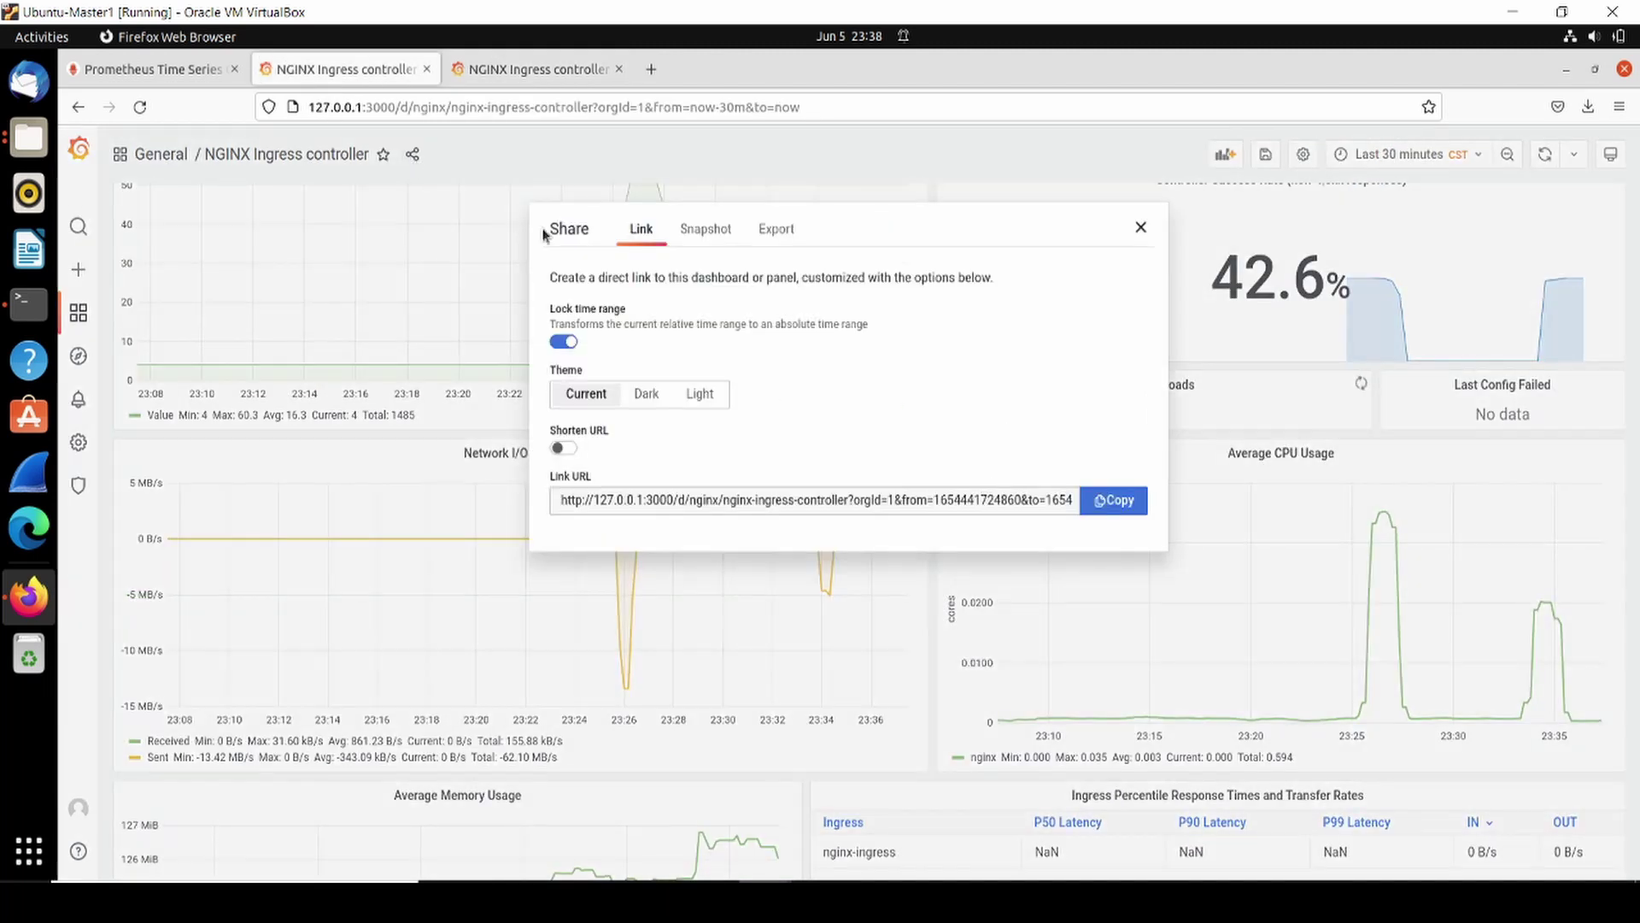
click(706, 228)
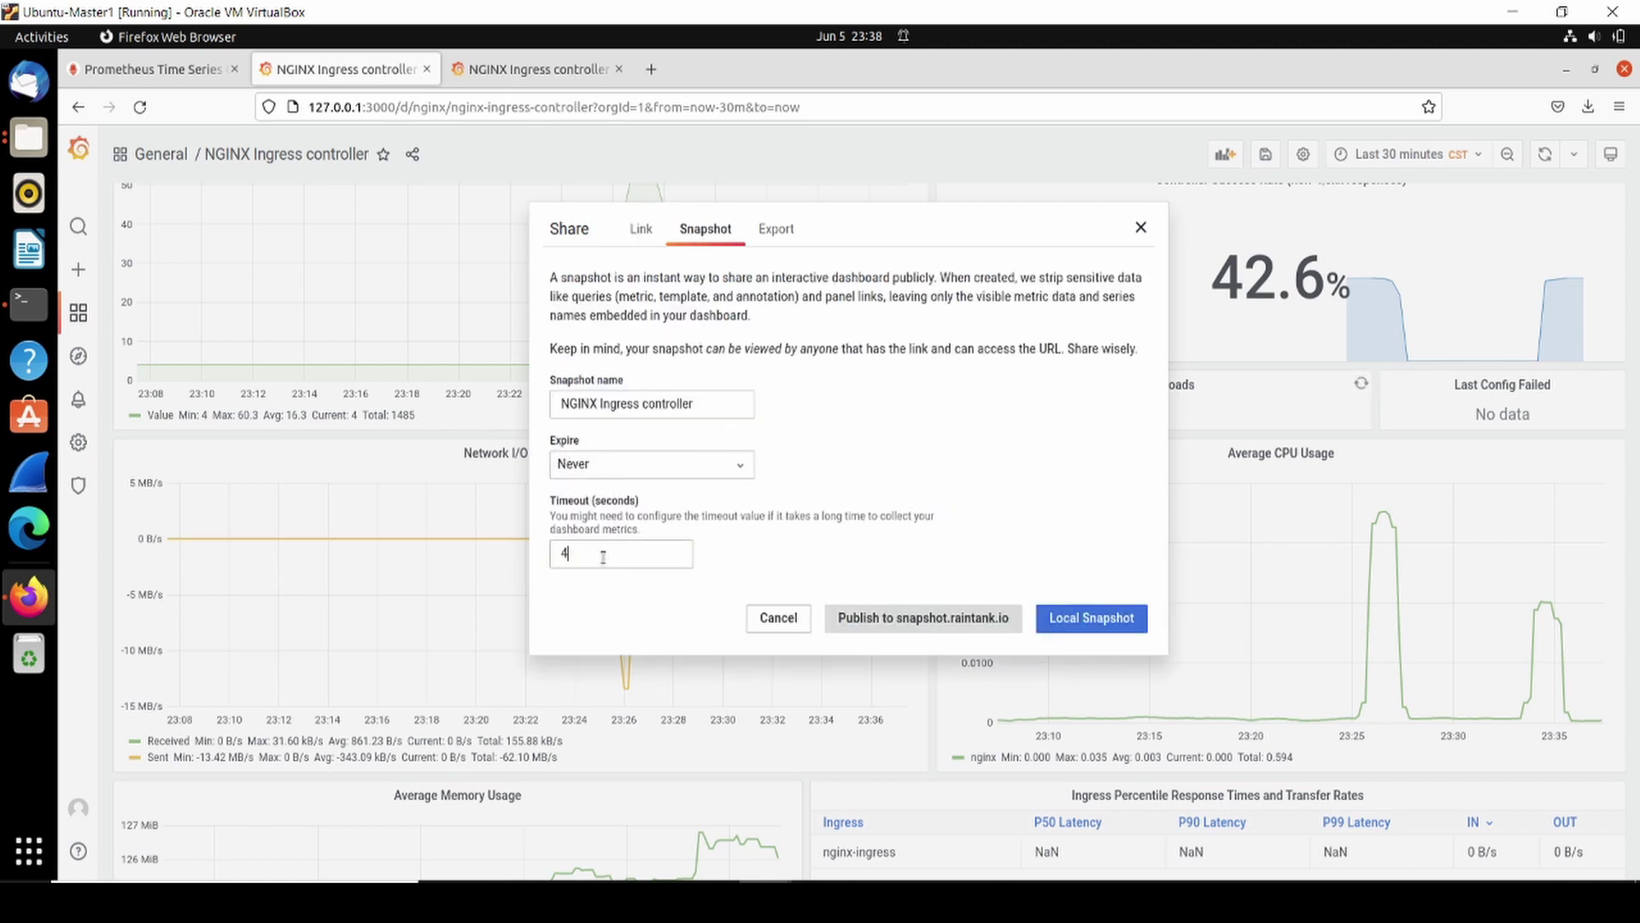
click(604, 558)
text(10)
key(BackSpace)
key(BackSpace)
text(10)
drag(603, 557, 322, 566)
text(15)
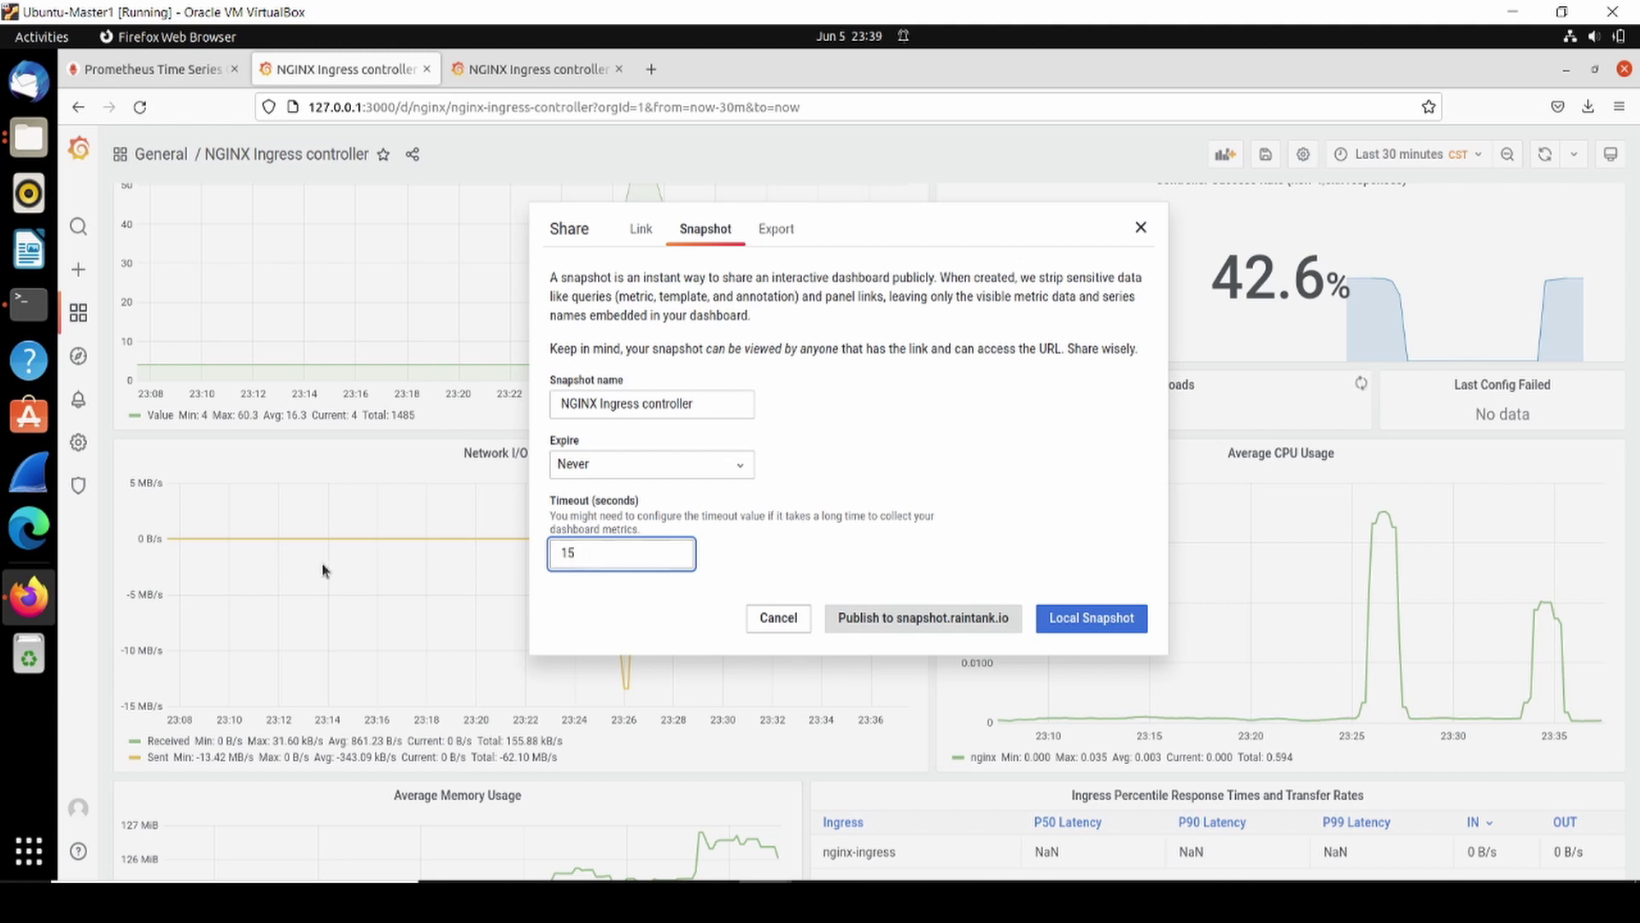
click(1142, 229)
click(531, 70)
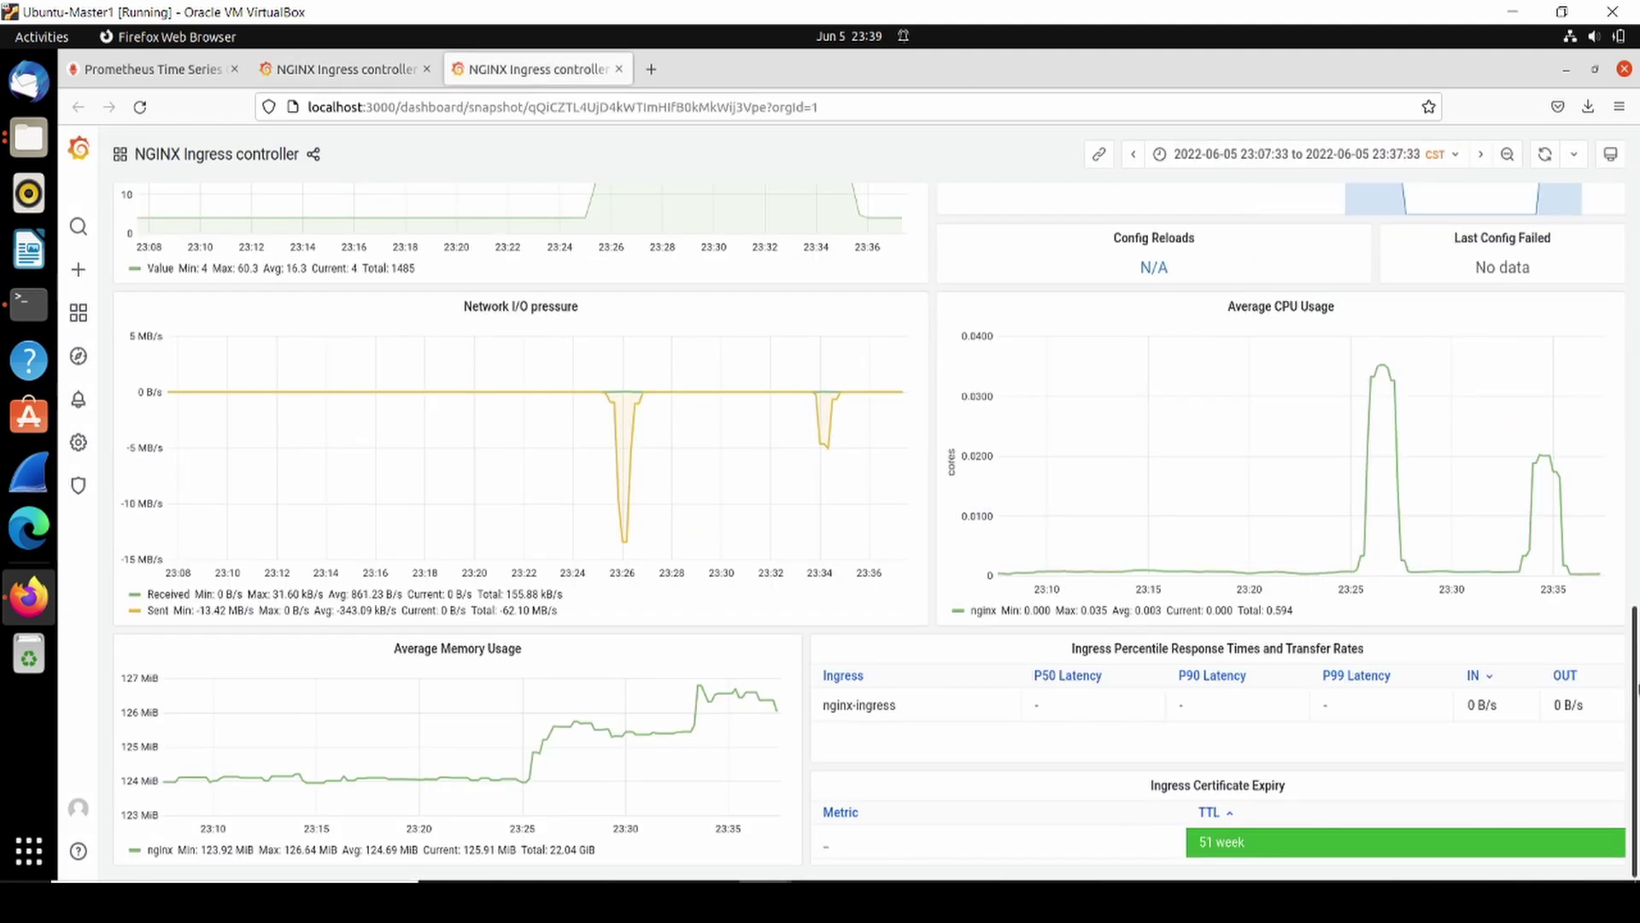
click(1635, 363)
scroll(1635, 364, up, 4)
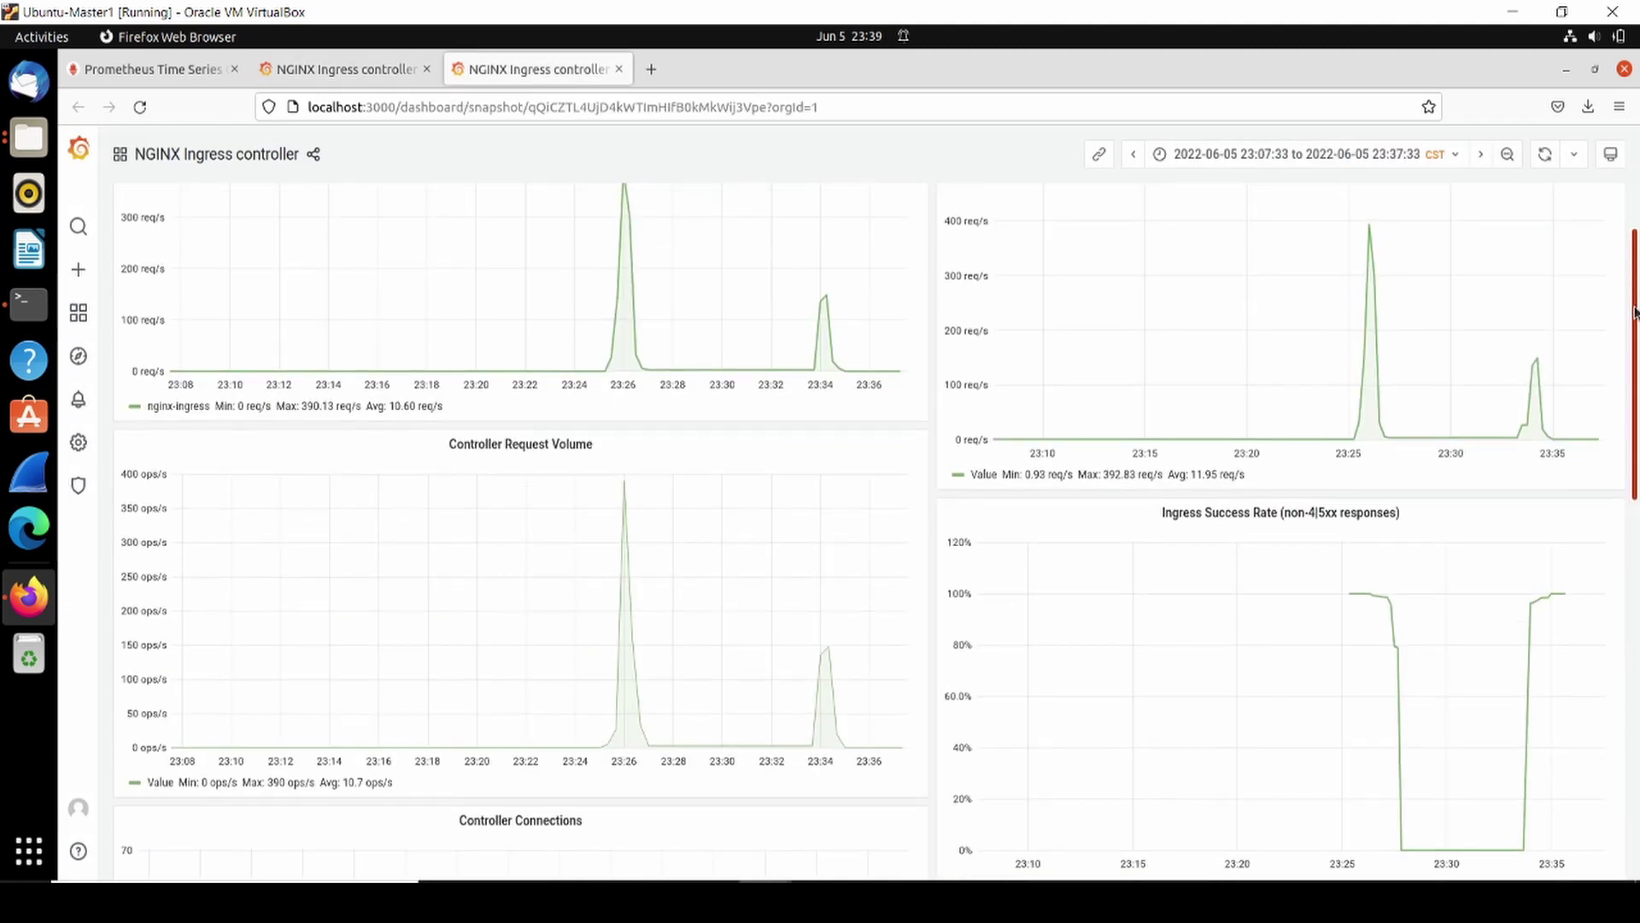
scroll(1635, 312, up, 2)
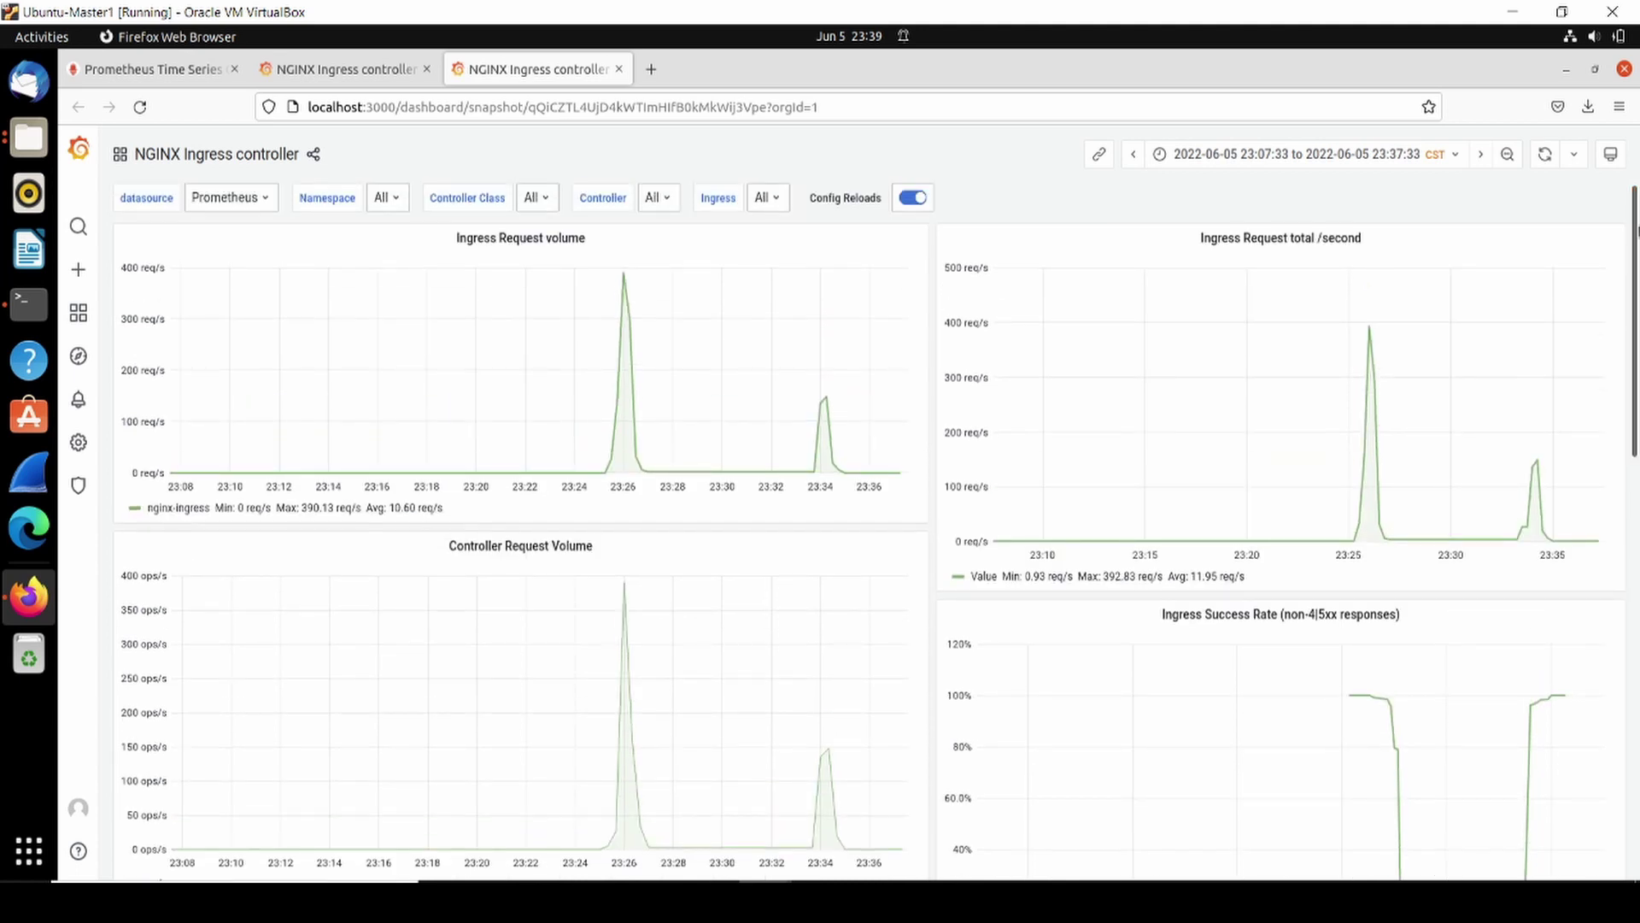
drag(1636, 229, 1637, 713)
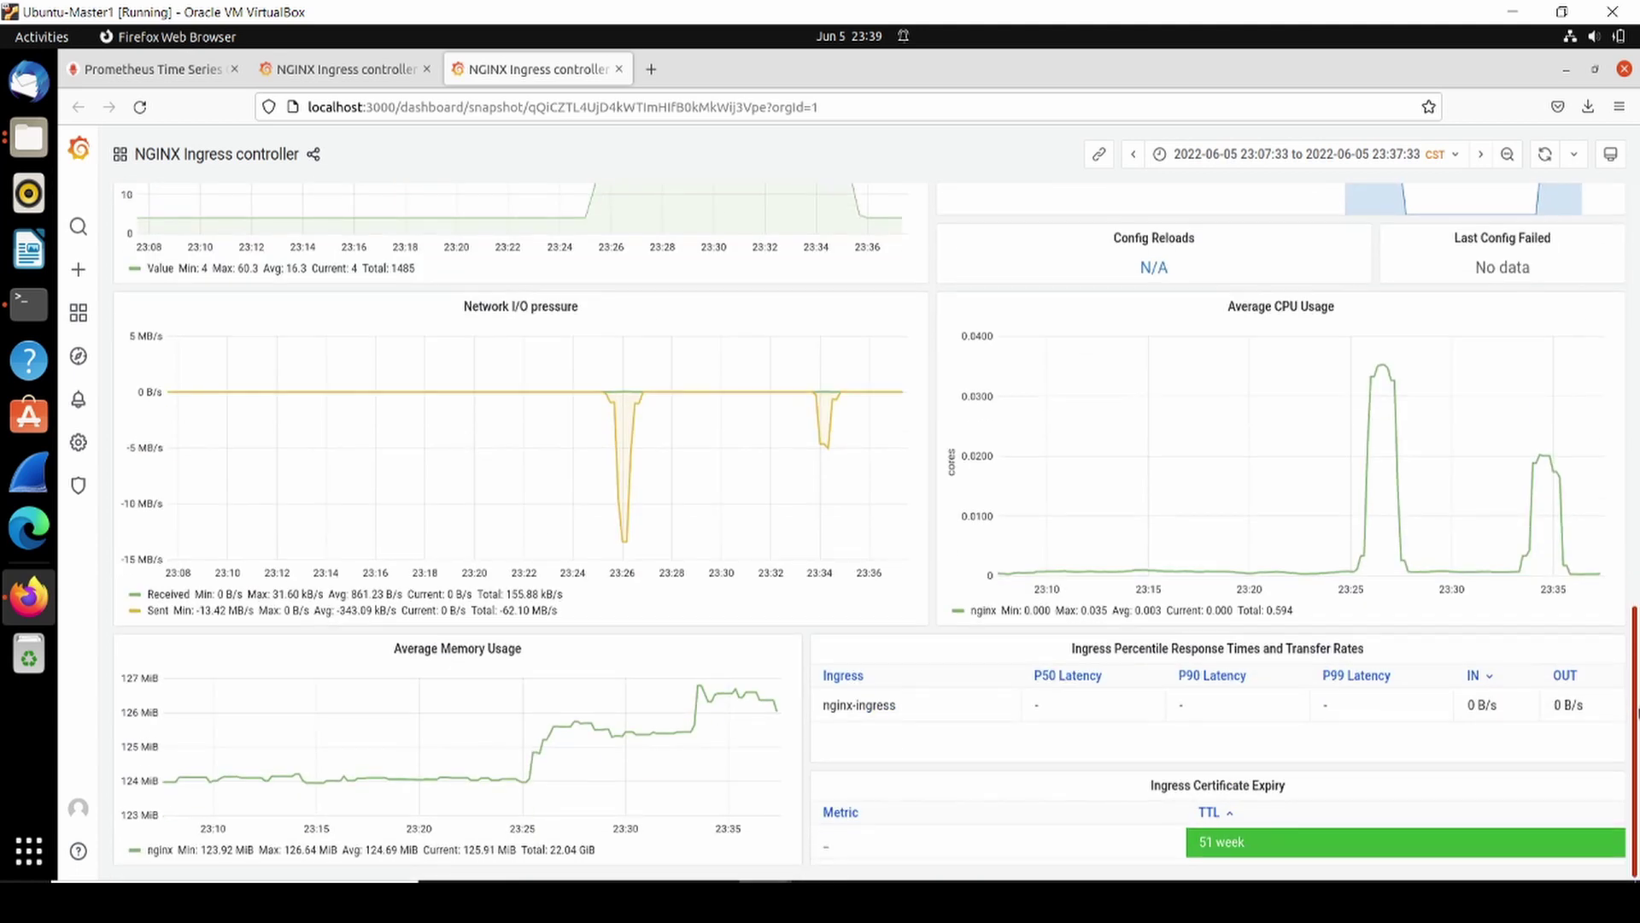
Step: Reload the snapshot page so all panels, including Controller Request Volume, render fully
click(851, 104)
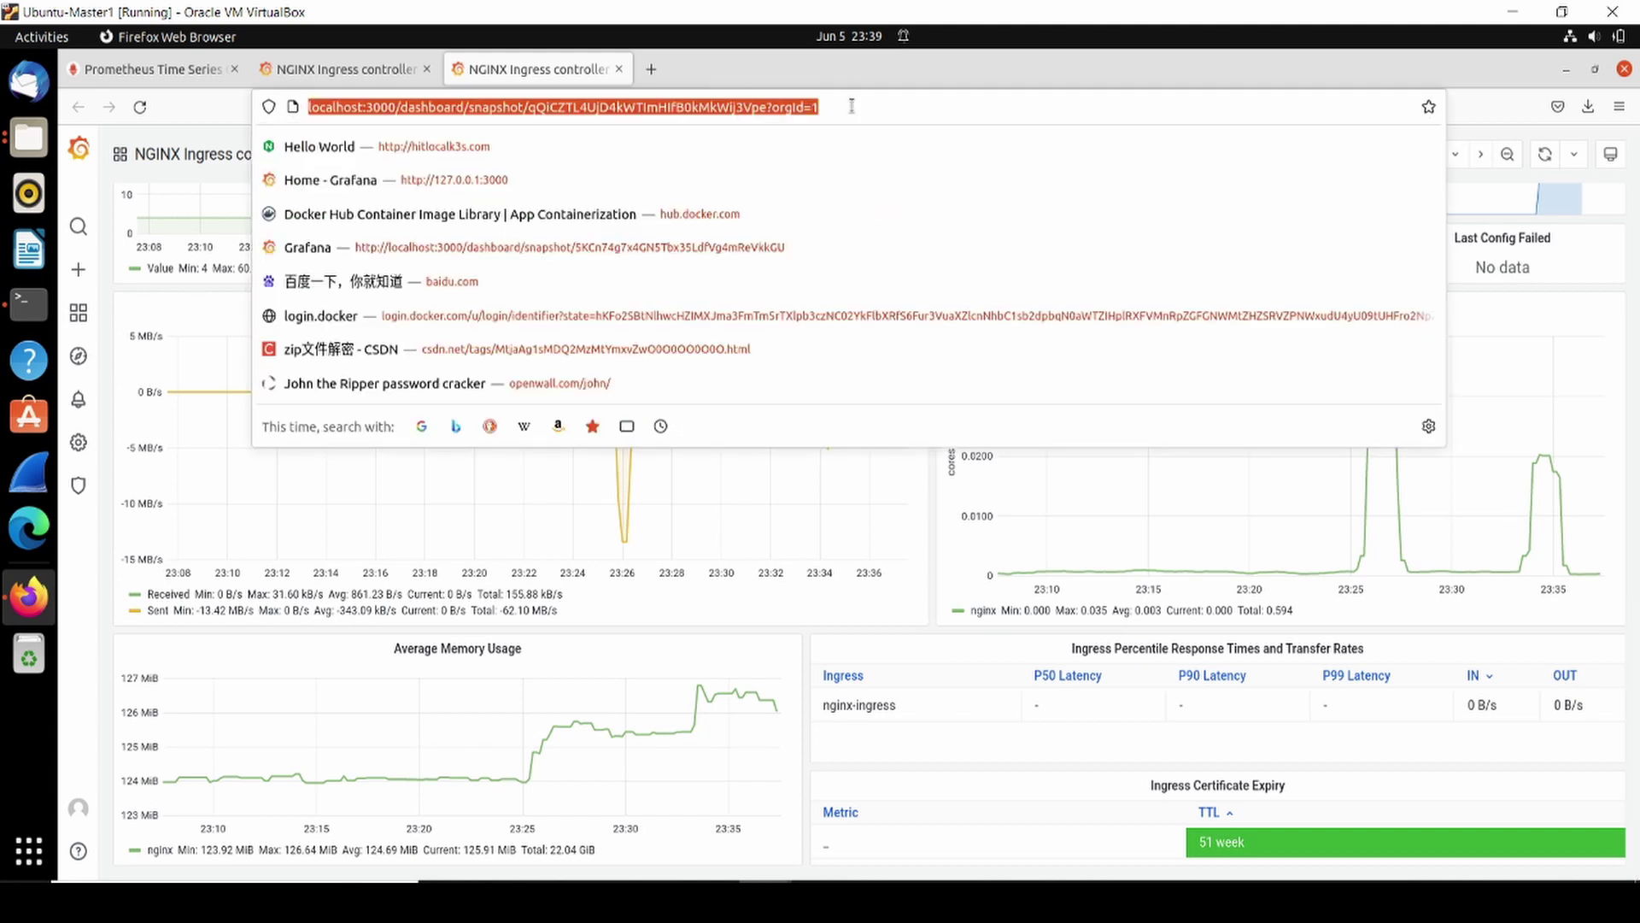
click(619, 70)
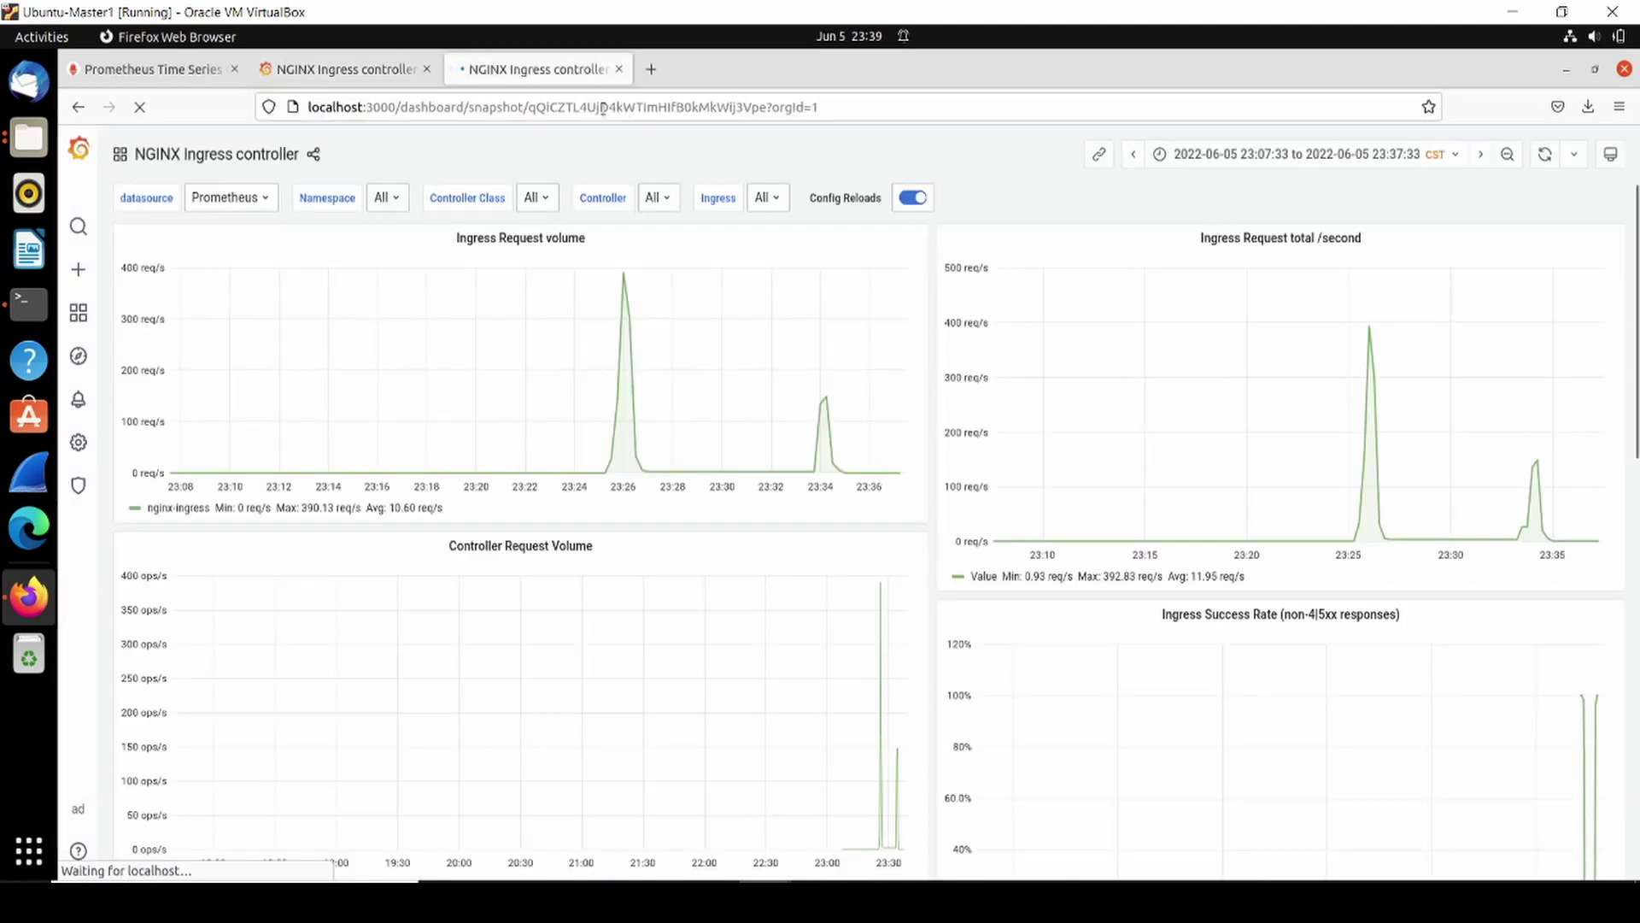
drag(1637, 416, 1635, 267)
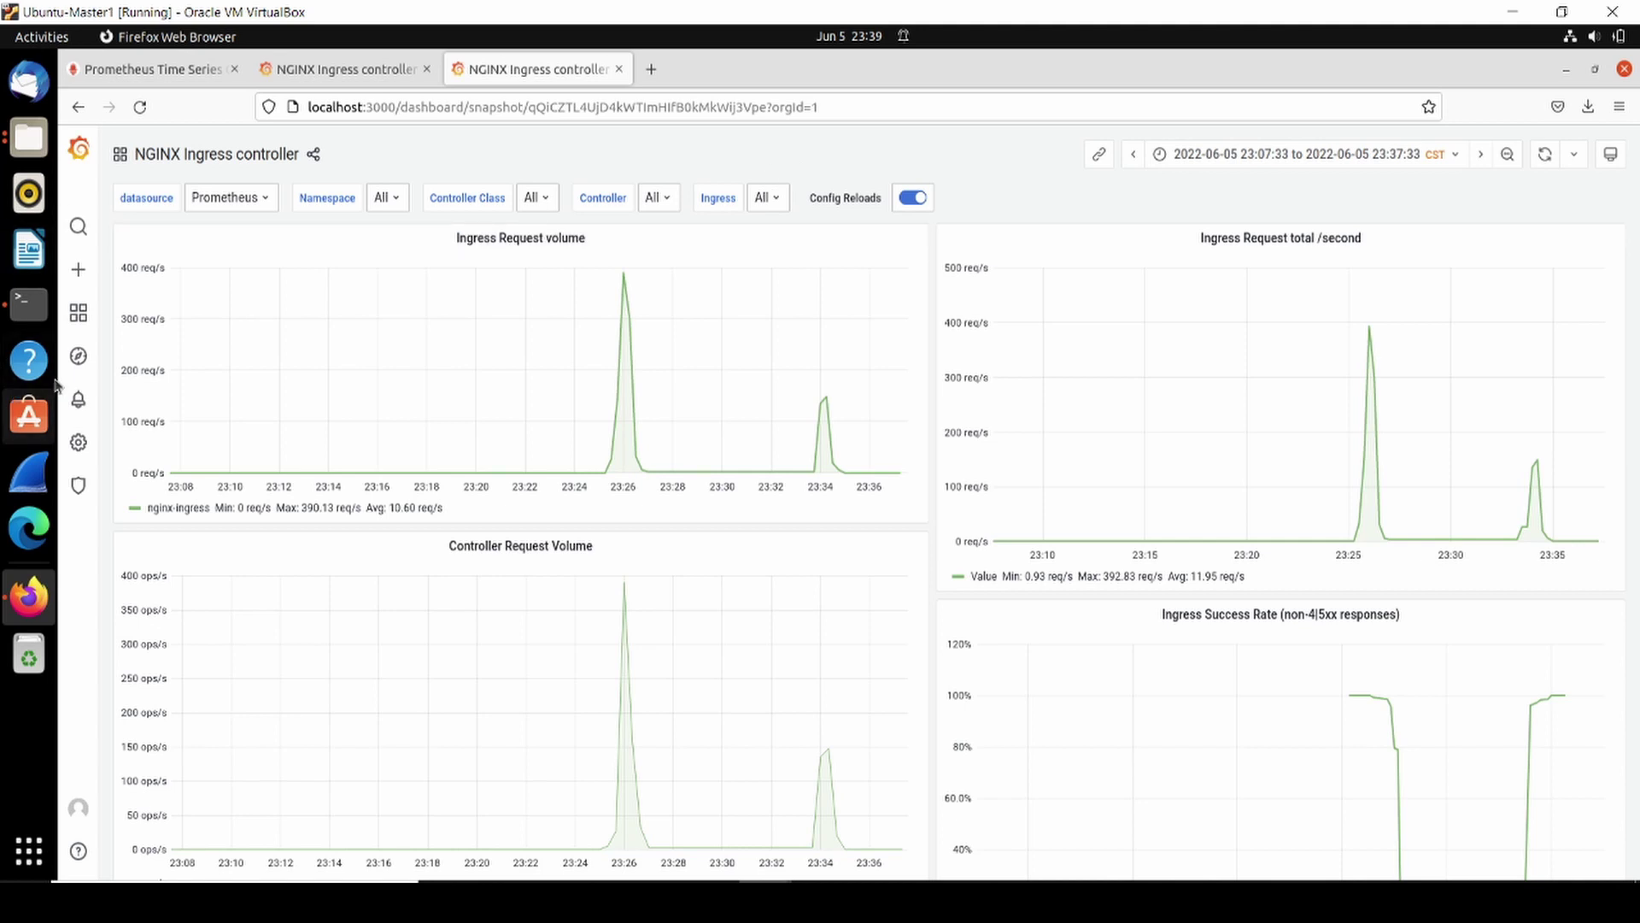
Step: Go to Dashboards > Snapshots and scroll to the bottom of the saved snapshot list
click(94, 331)
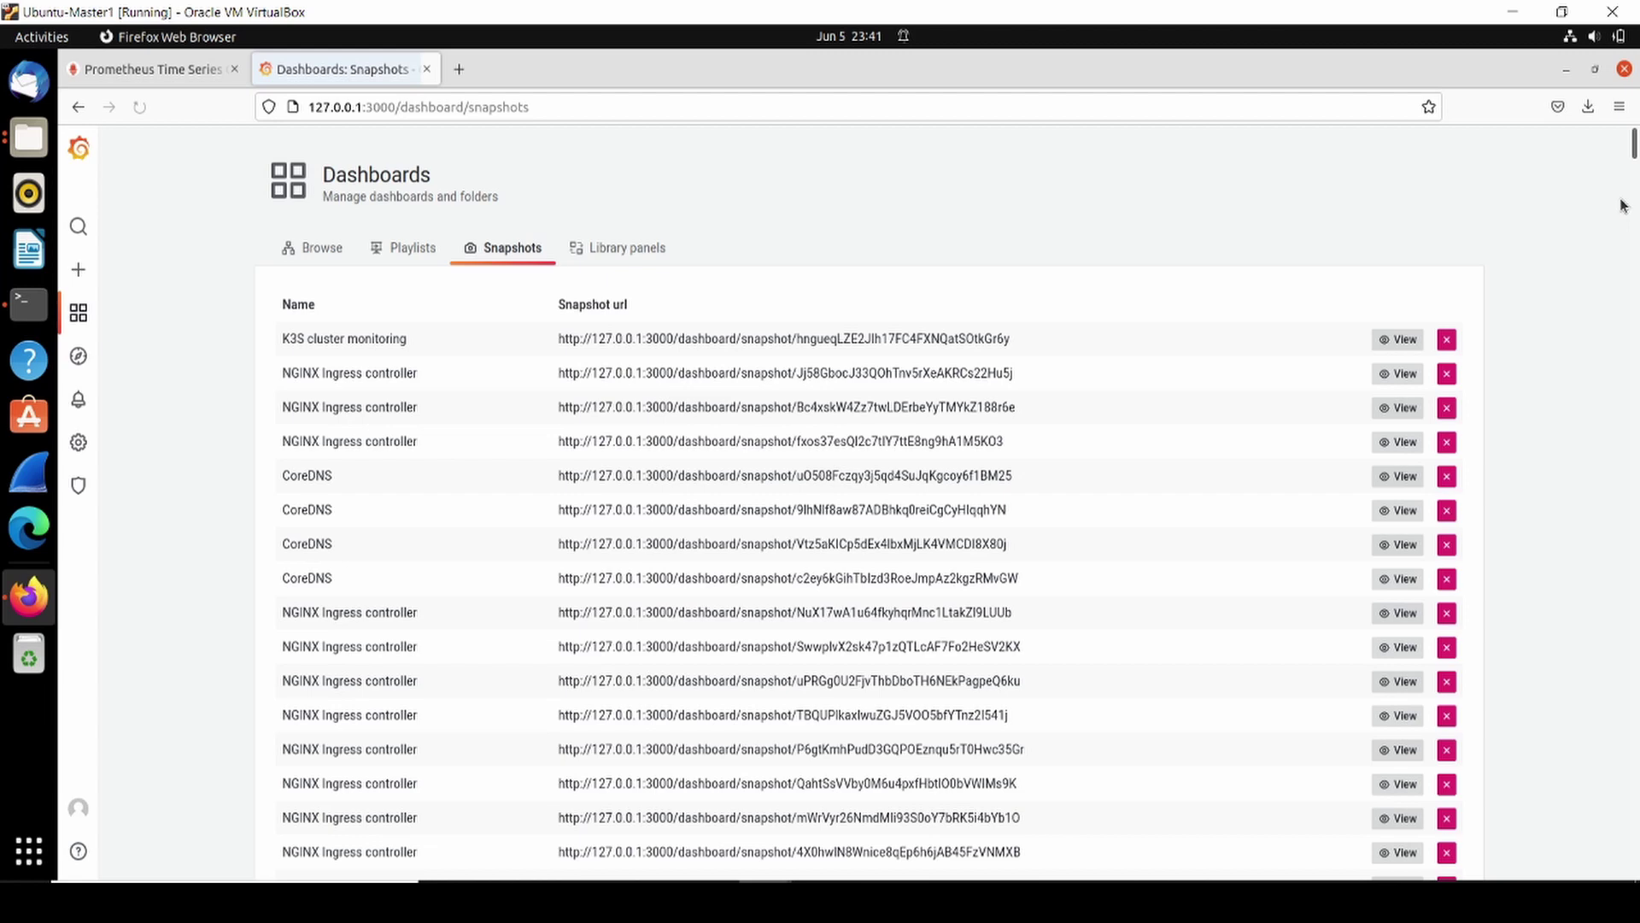
scroll(1637, 446, down, 8)
scroll(1637, 446, down, 15)
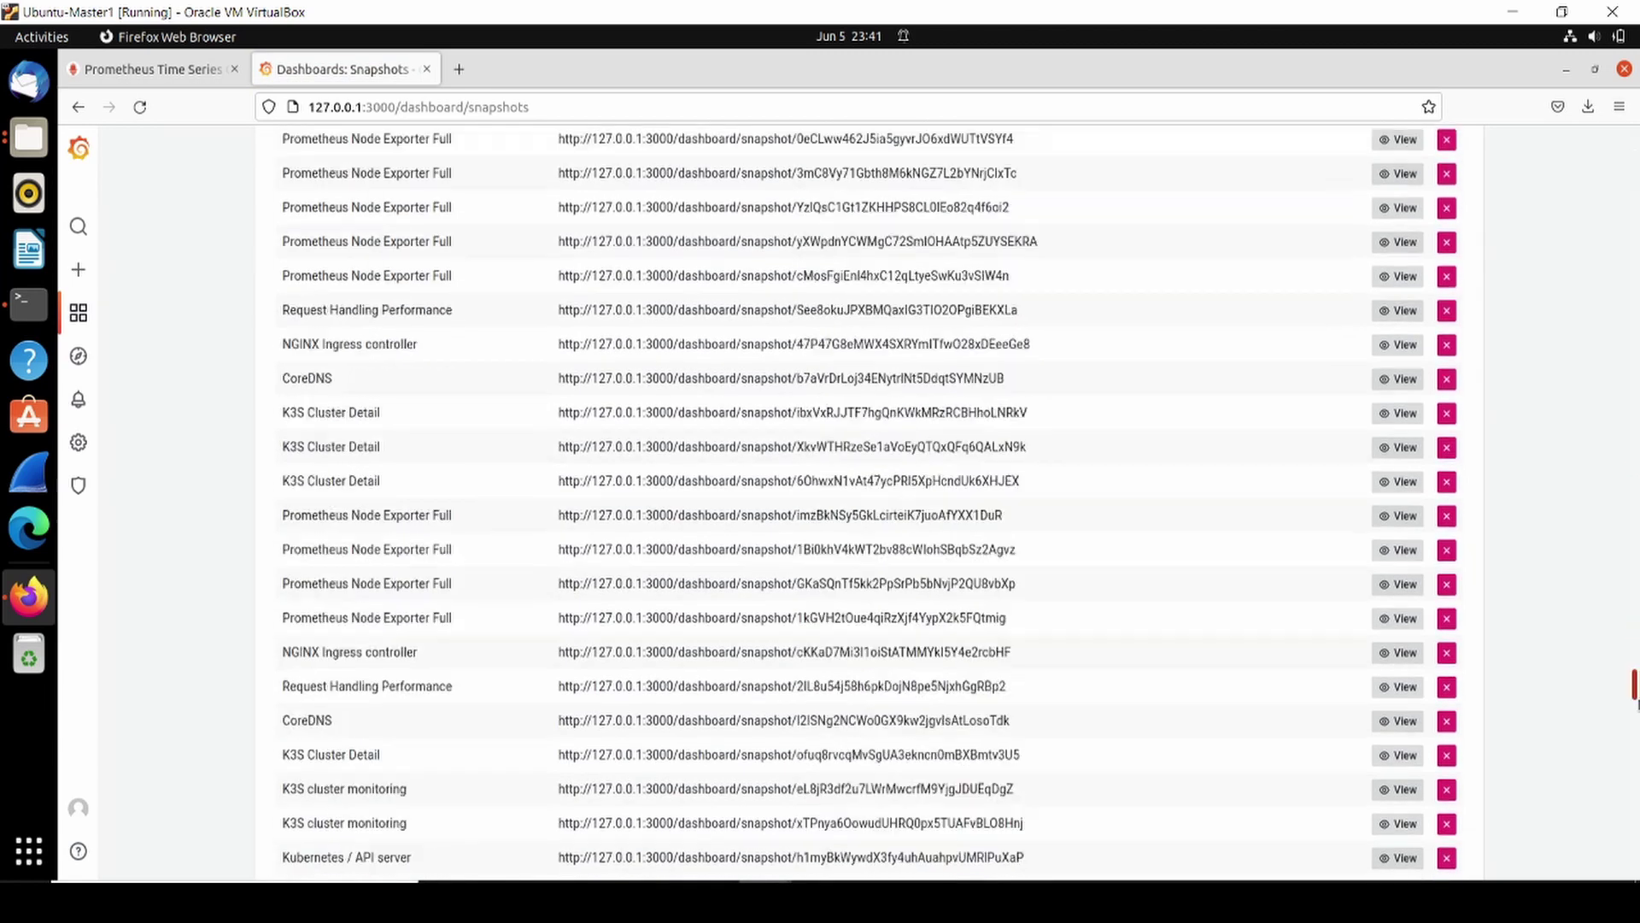
scroll(1636, 537, down, 15)
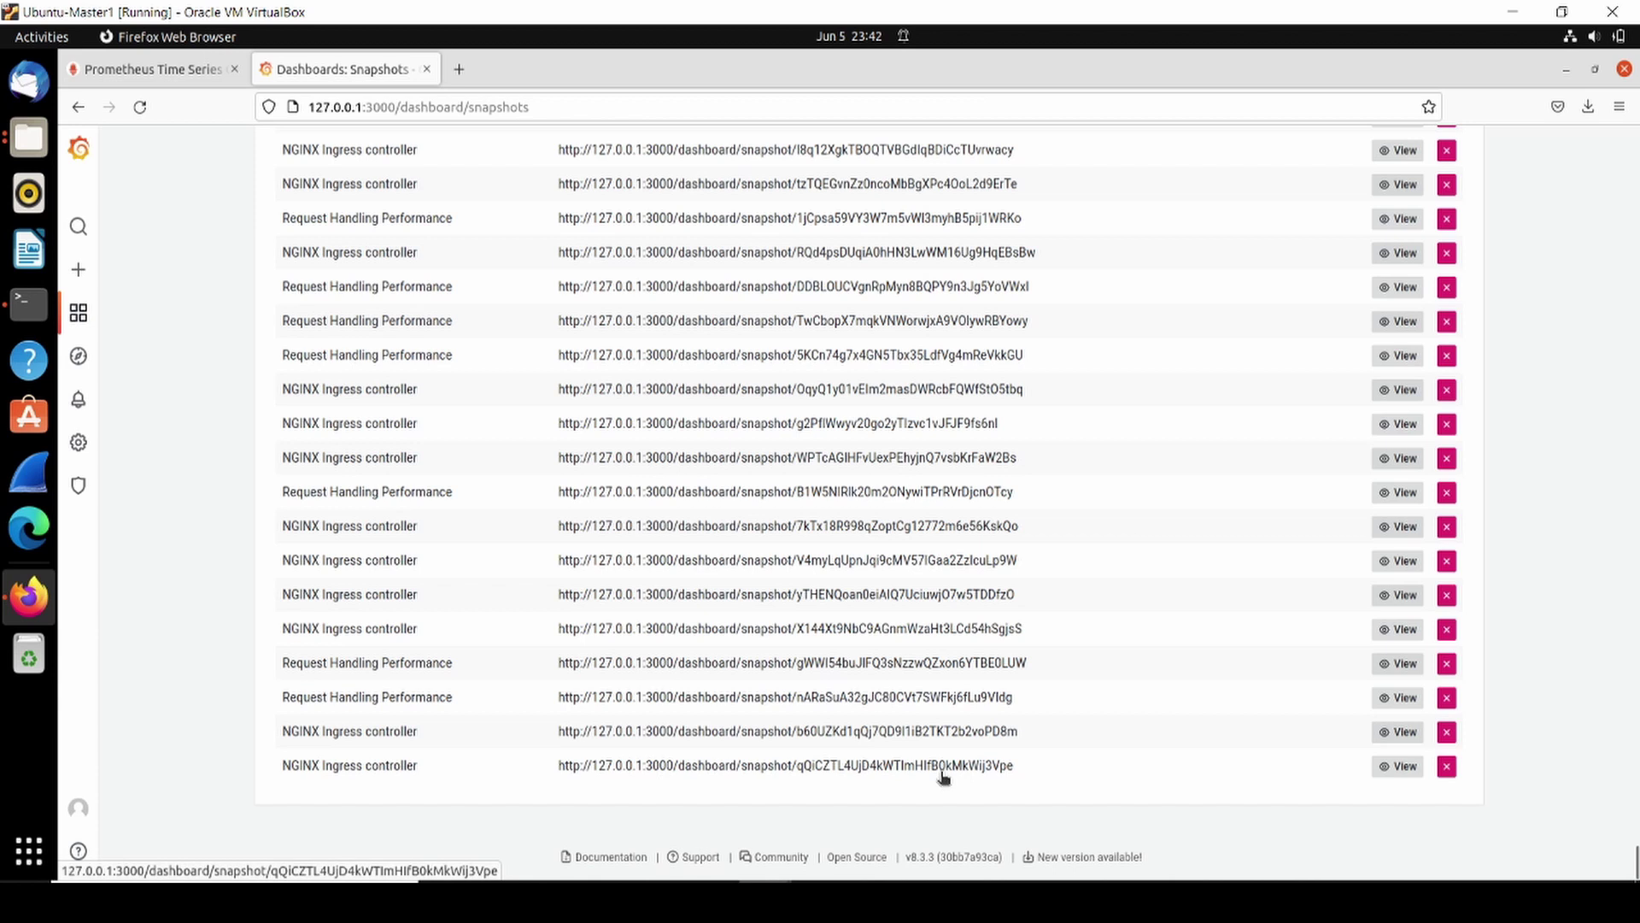
Step: Reopen the last NGINX Ingress controller snapshot and browse its panel option menus
click(943, 769)
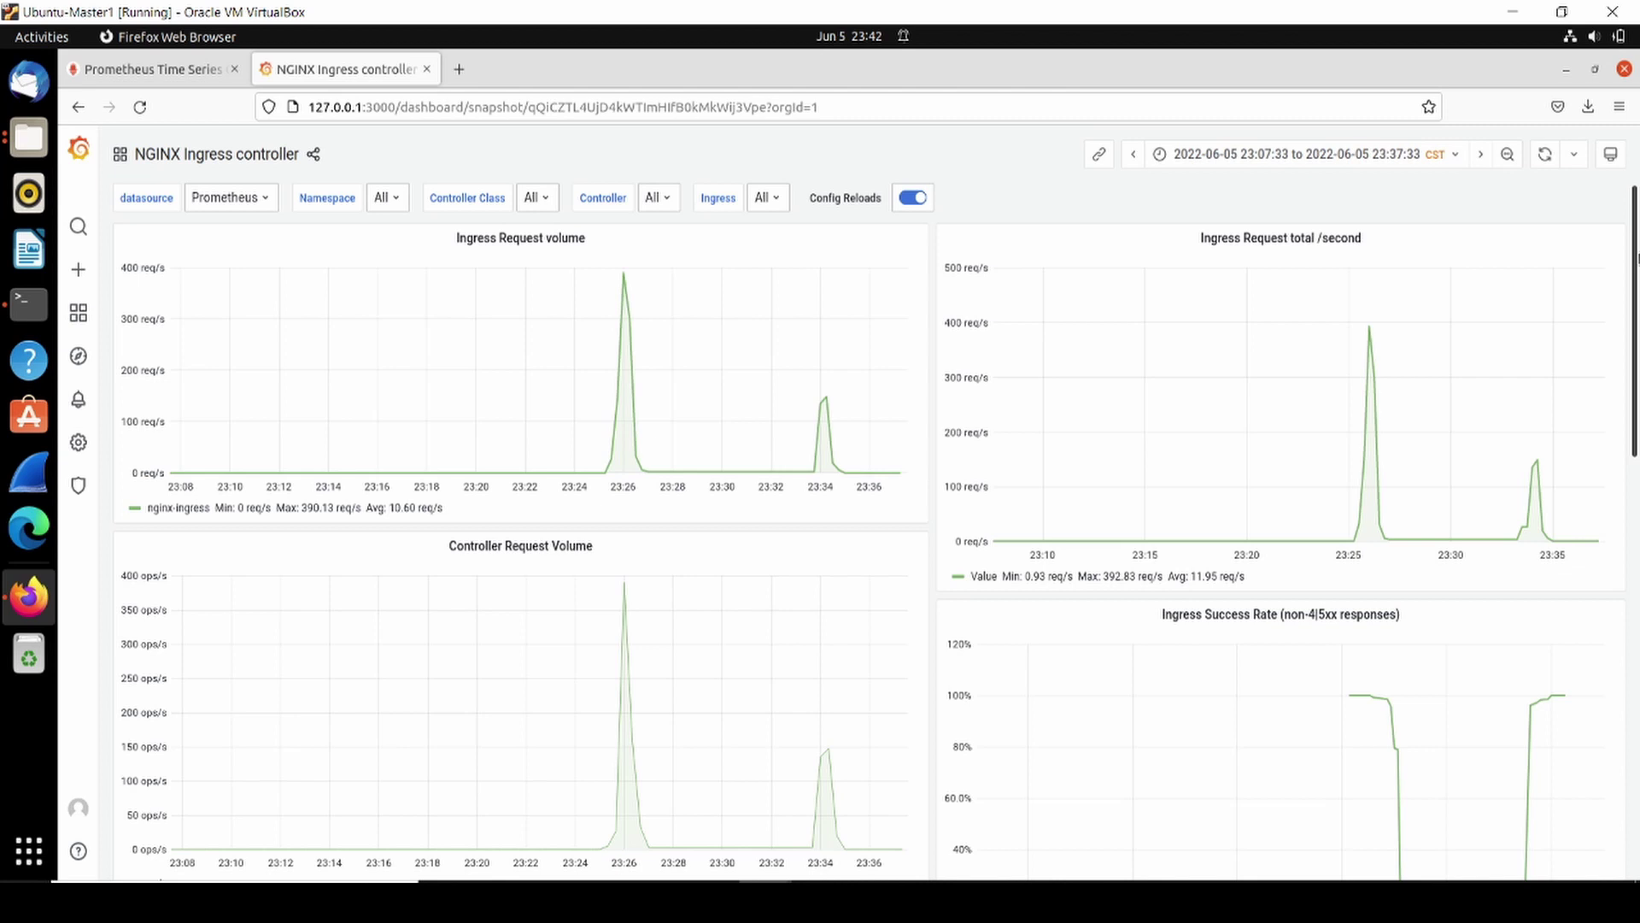
drag(1636, 325, 1637, 99)
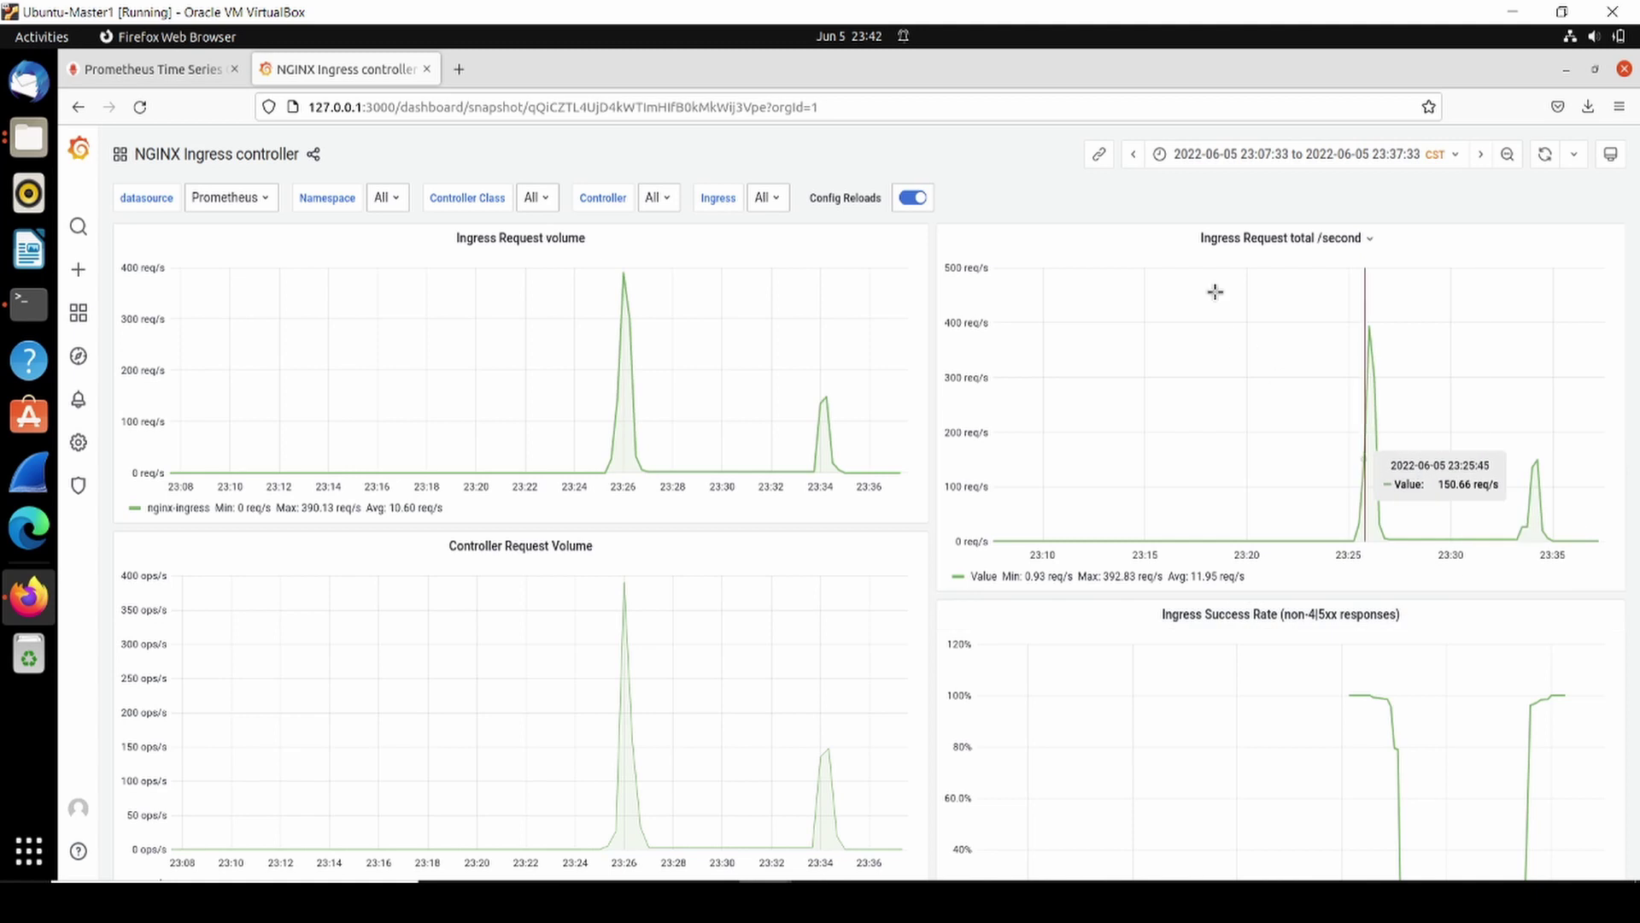
click(1373, 244)
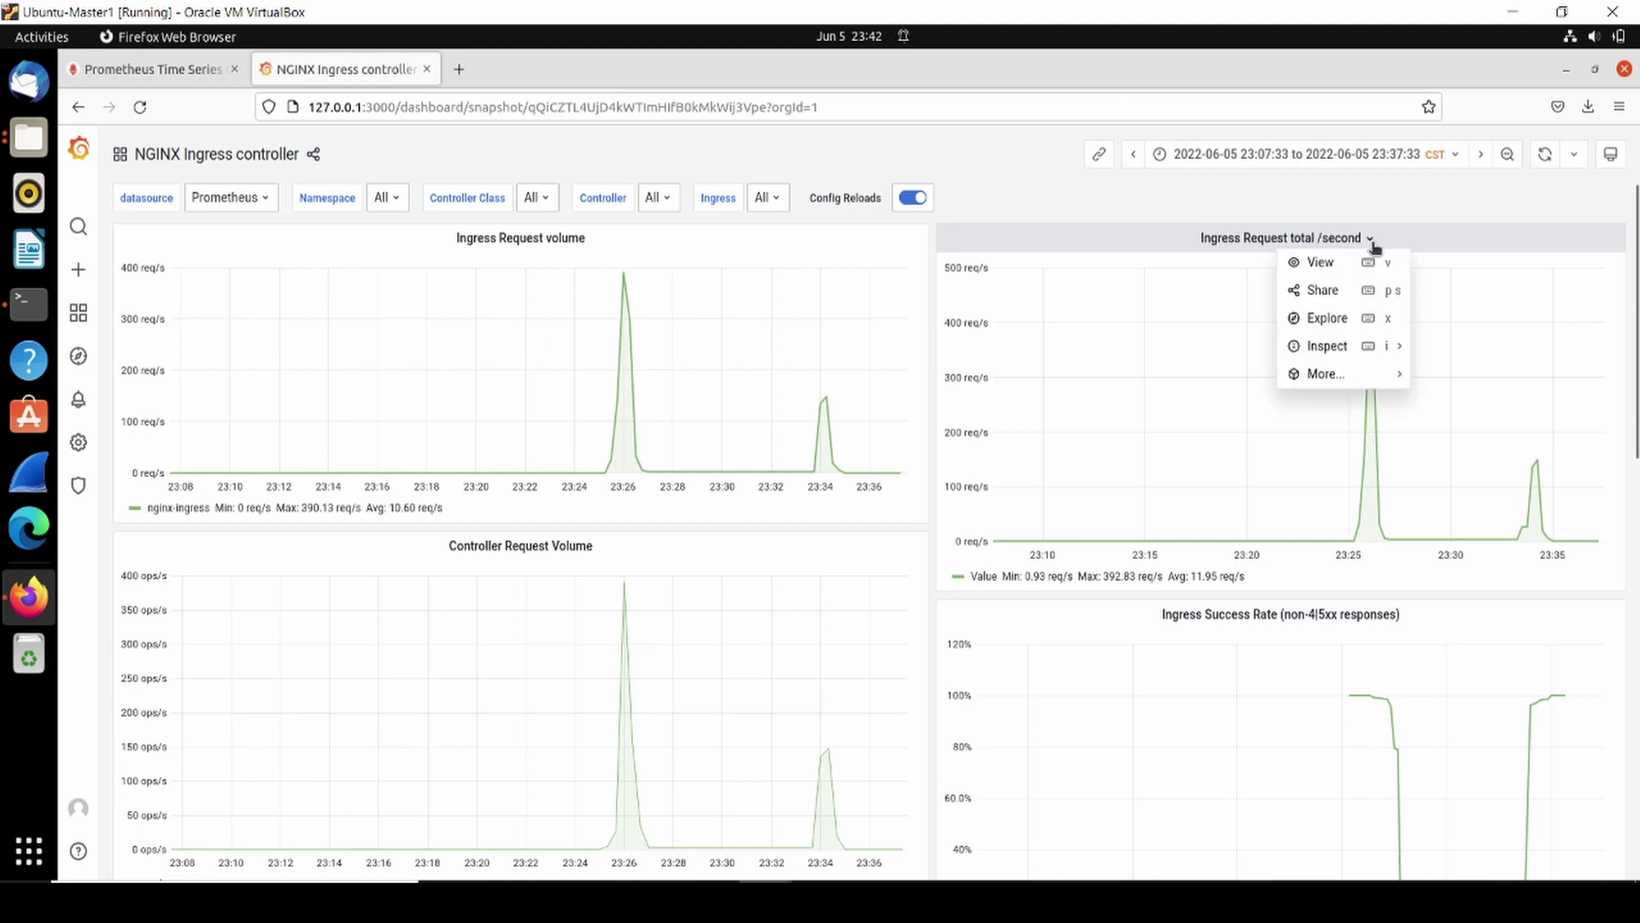
click(595, 246)
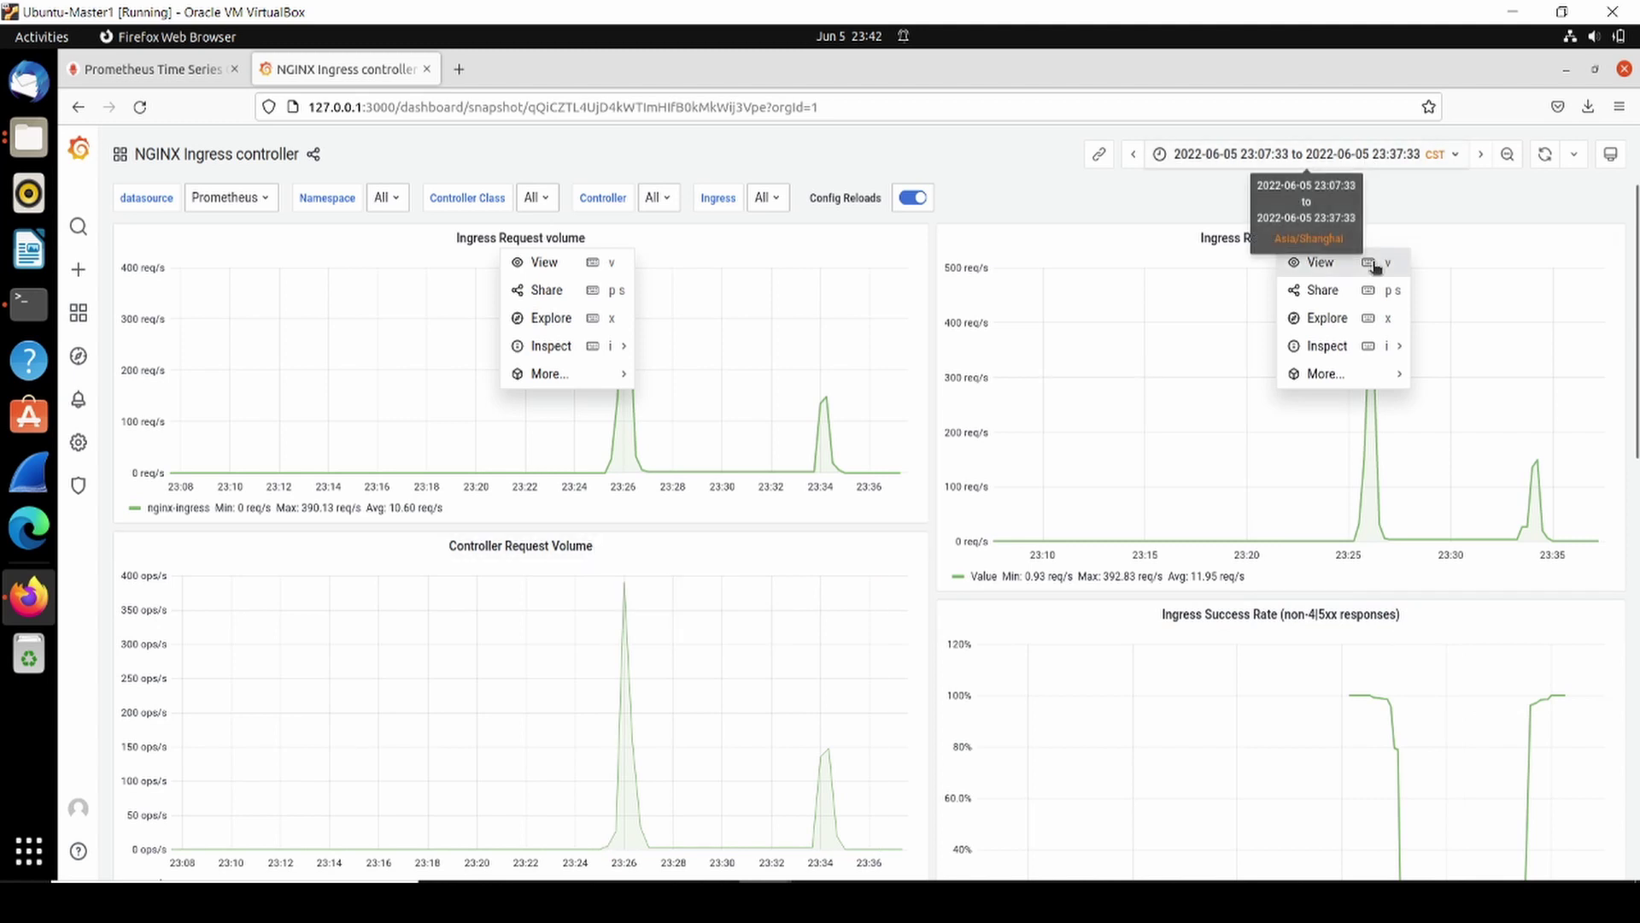
click(1494, 218)
Step: Bring up the Inspect choices on the Ingress Request total /second panel's menu
drag(1635, 243, 1636, 755)
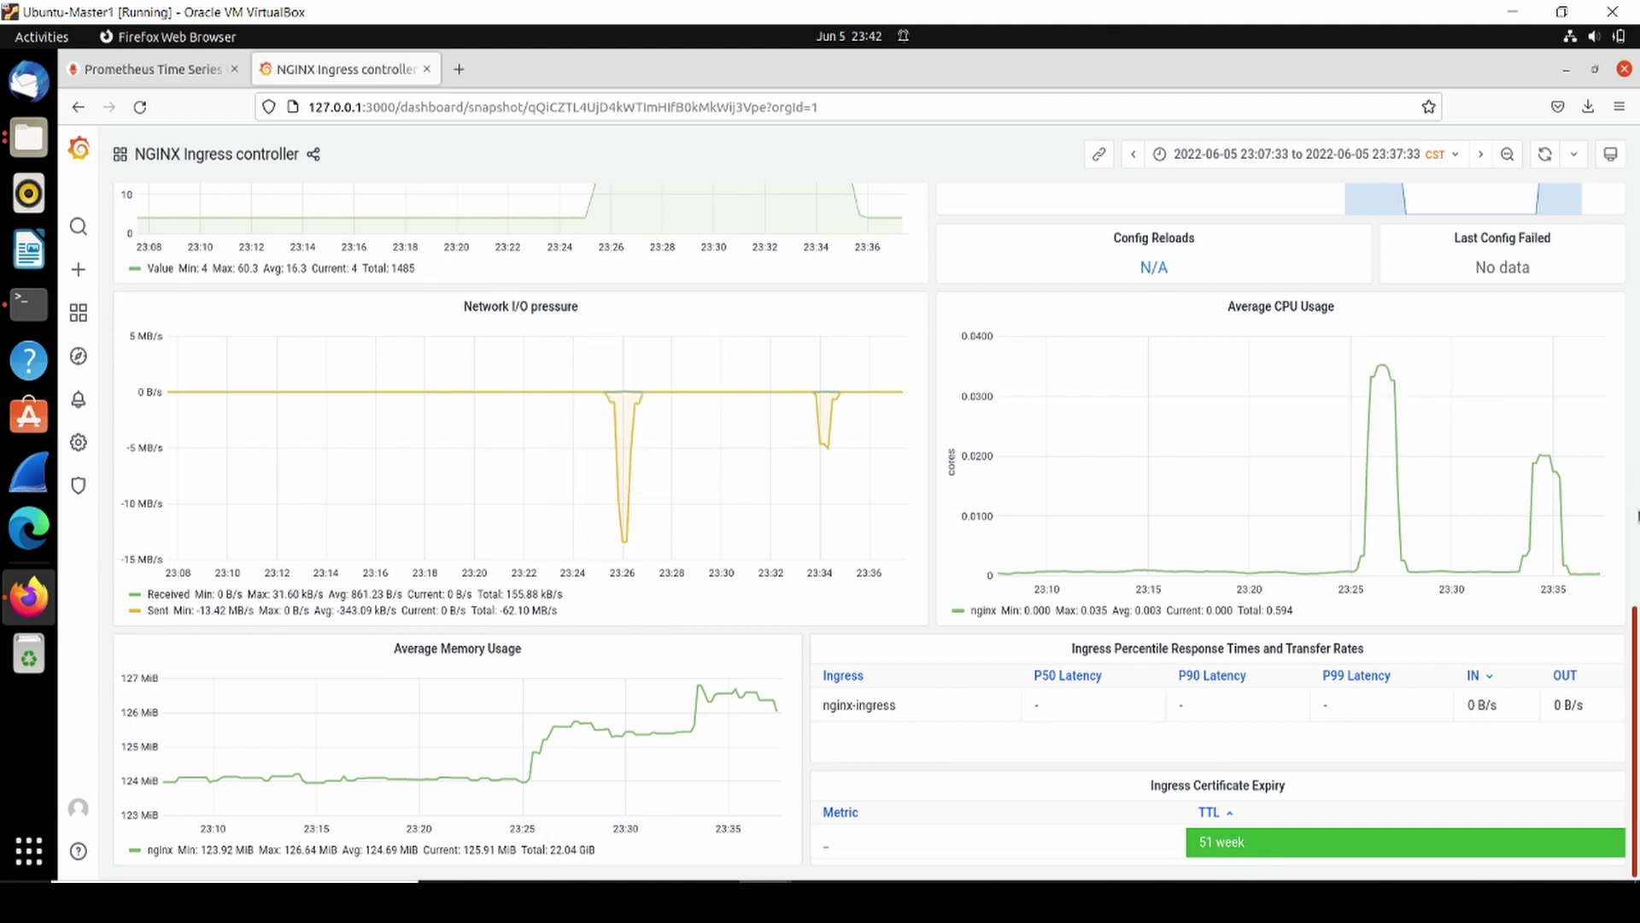
drag(1637, 630, 1636, 210)
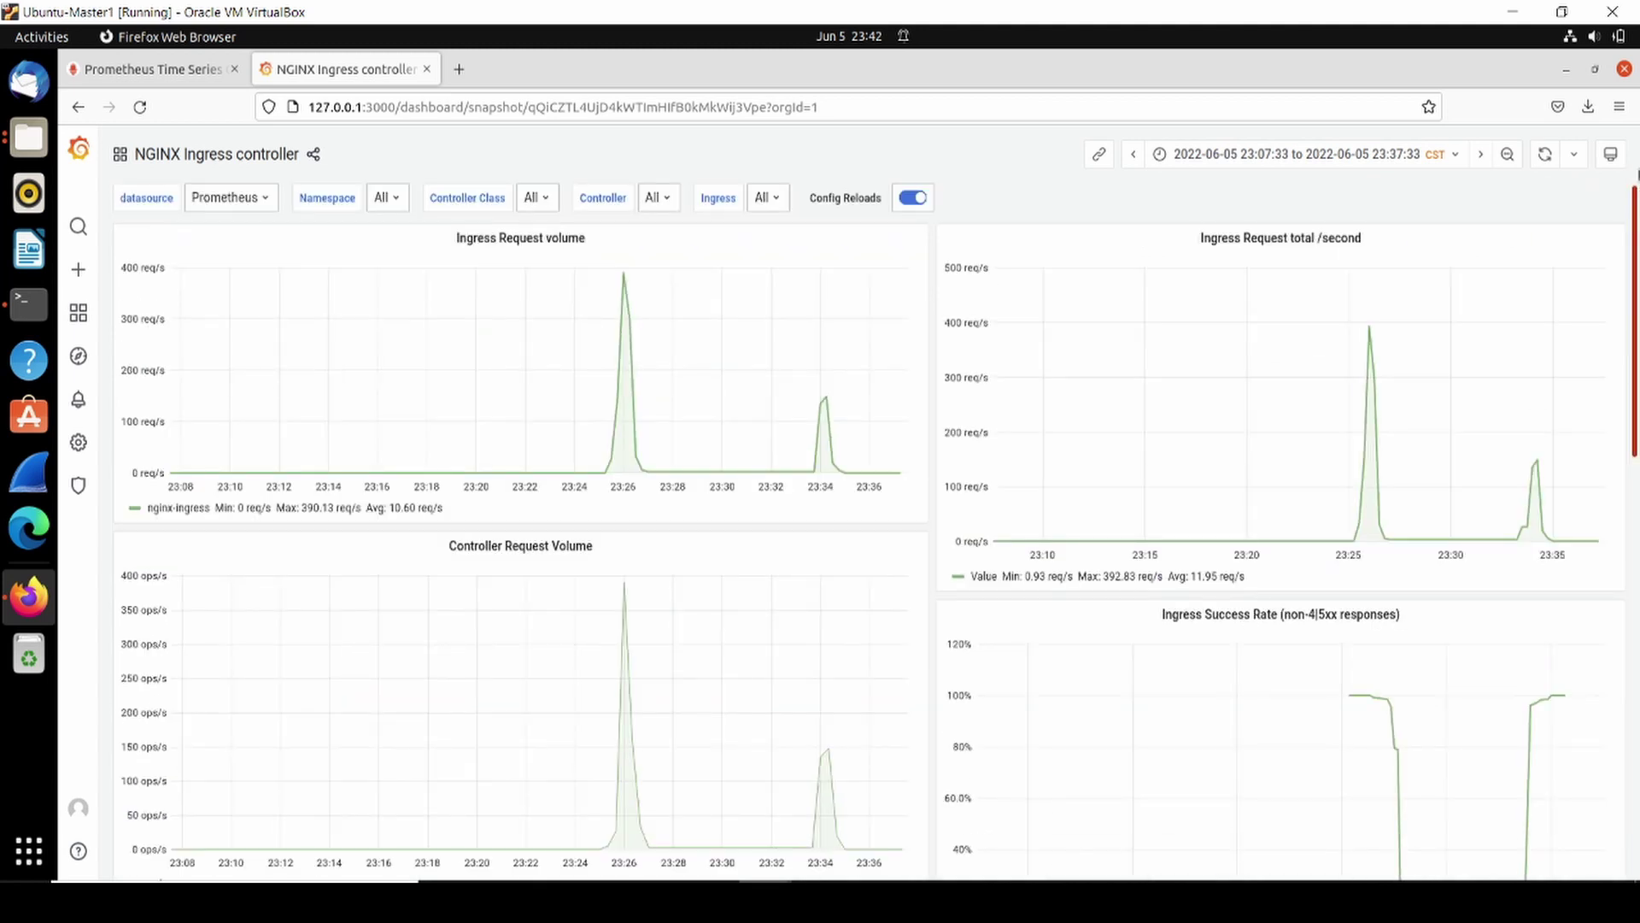
click(1373, 244)
mouse_move(1387, 353)
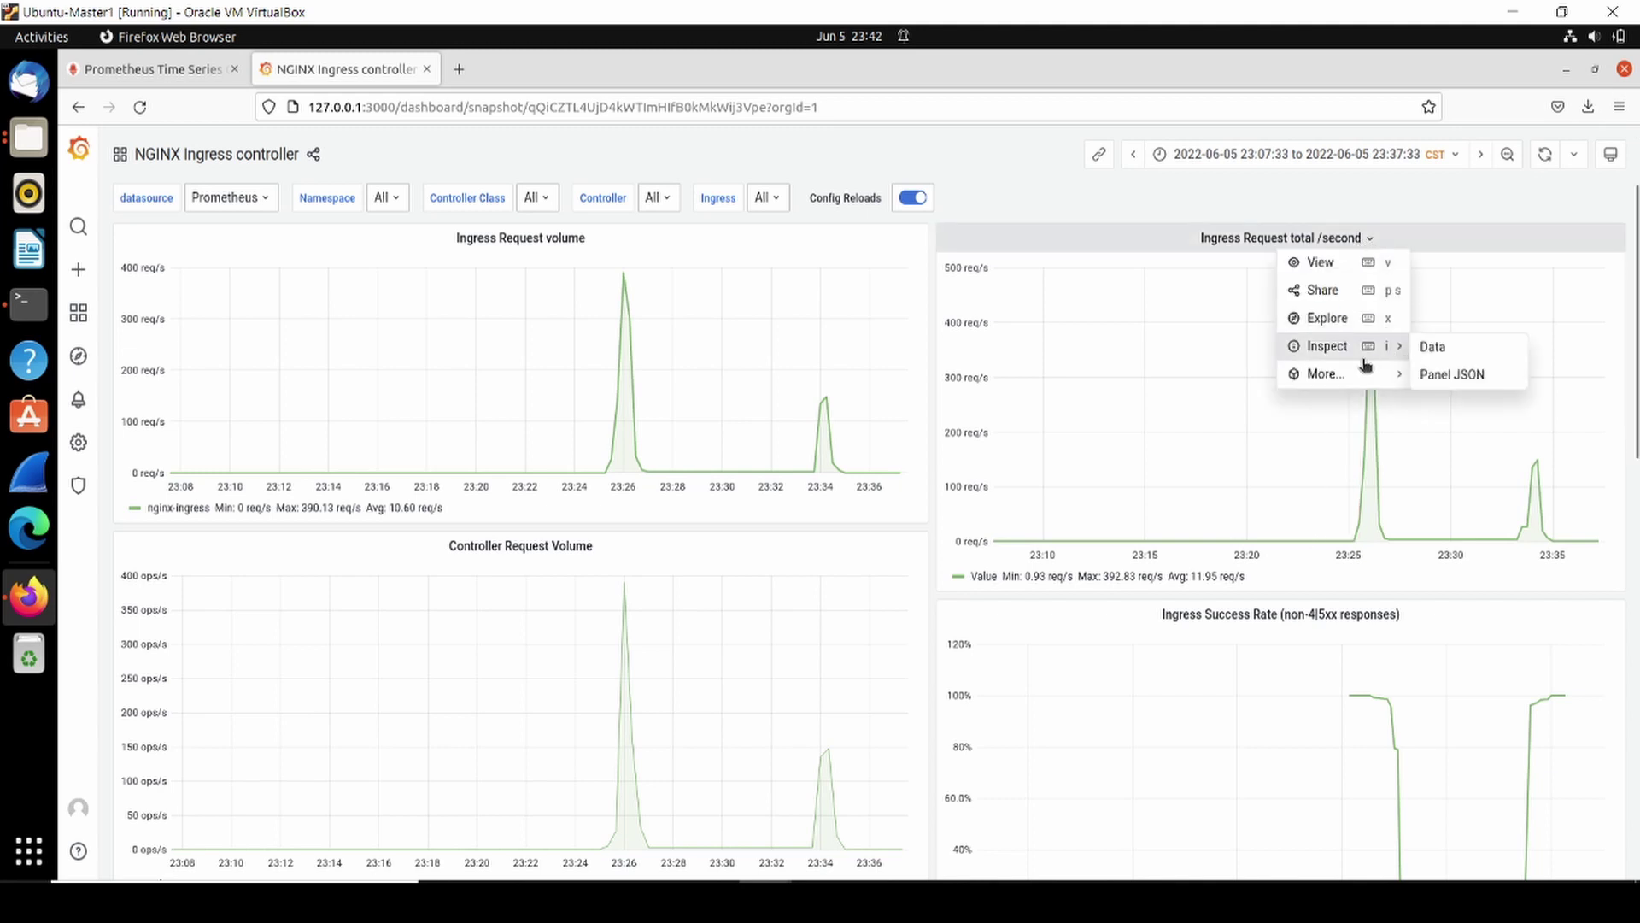
Step: Inspect the panel's Data, review its Stats and JSON, then download the data as CSV
click(1442, 350)
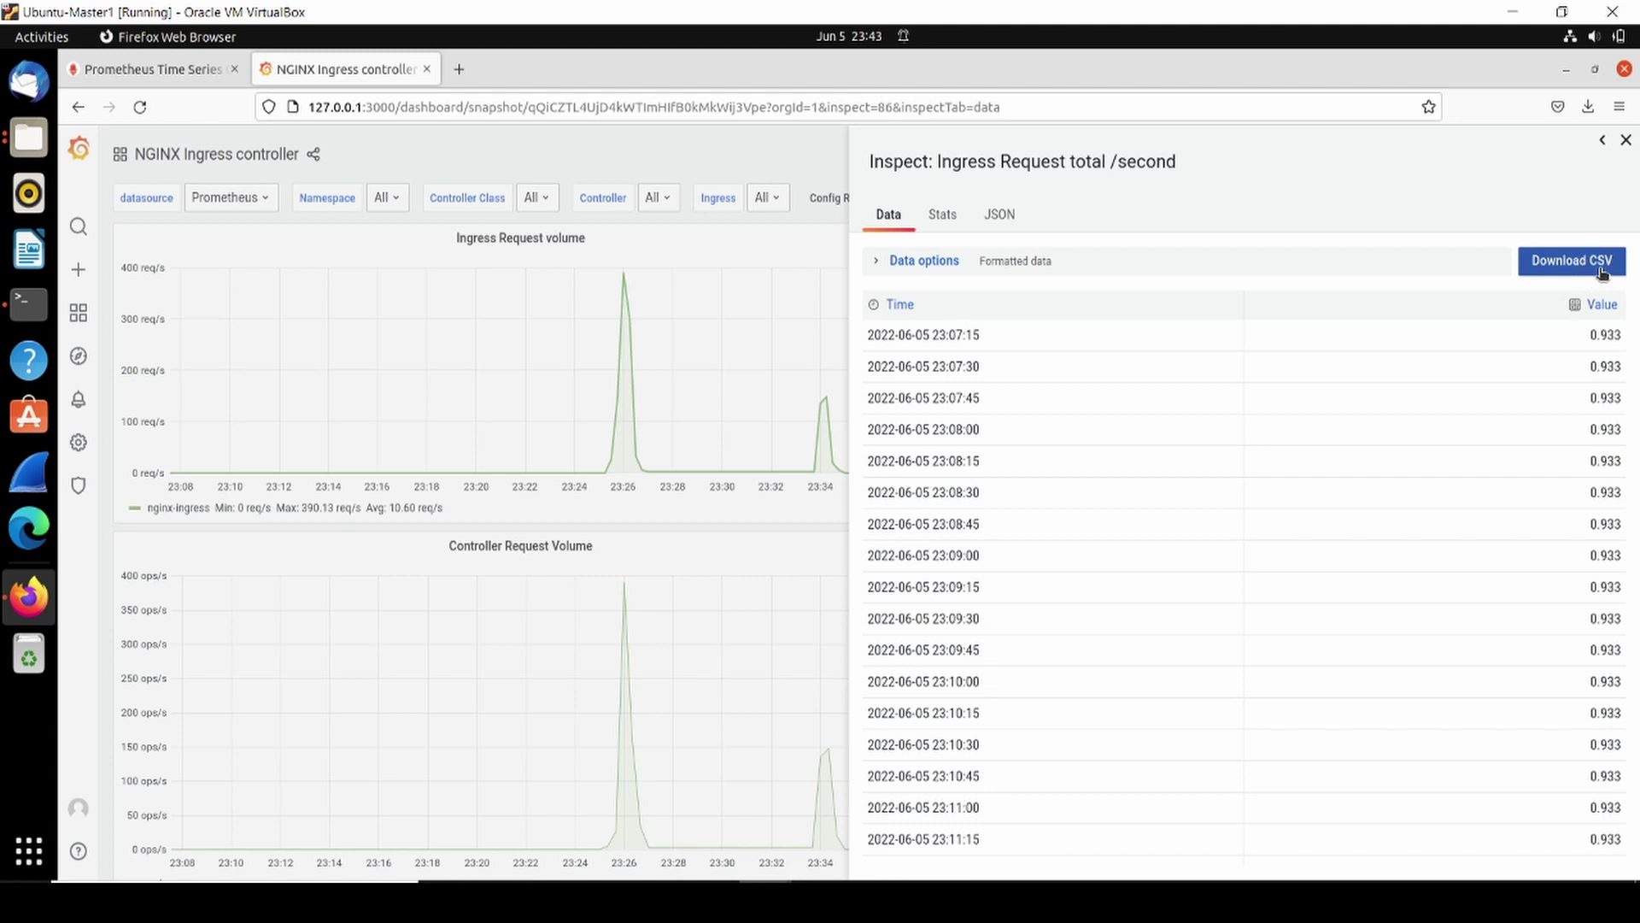
click(942, 214)
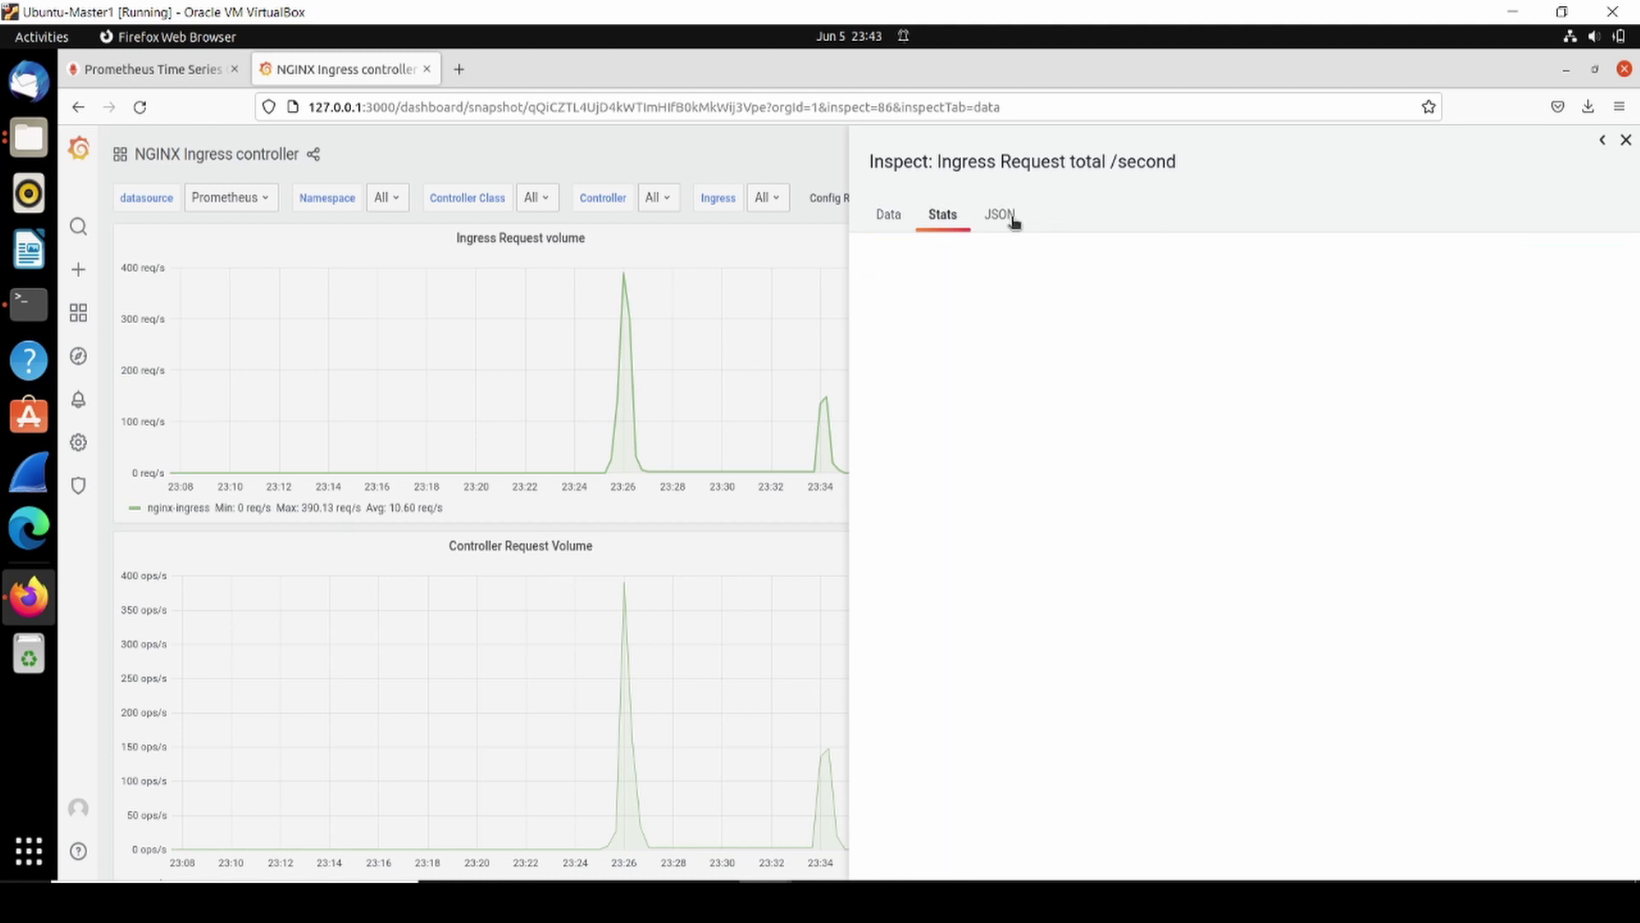
click(1008, 218)
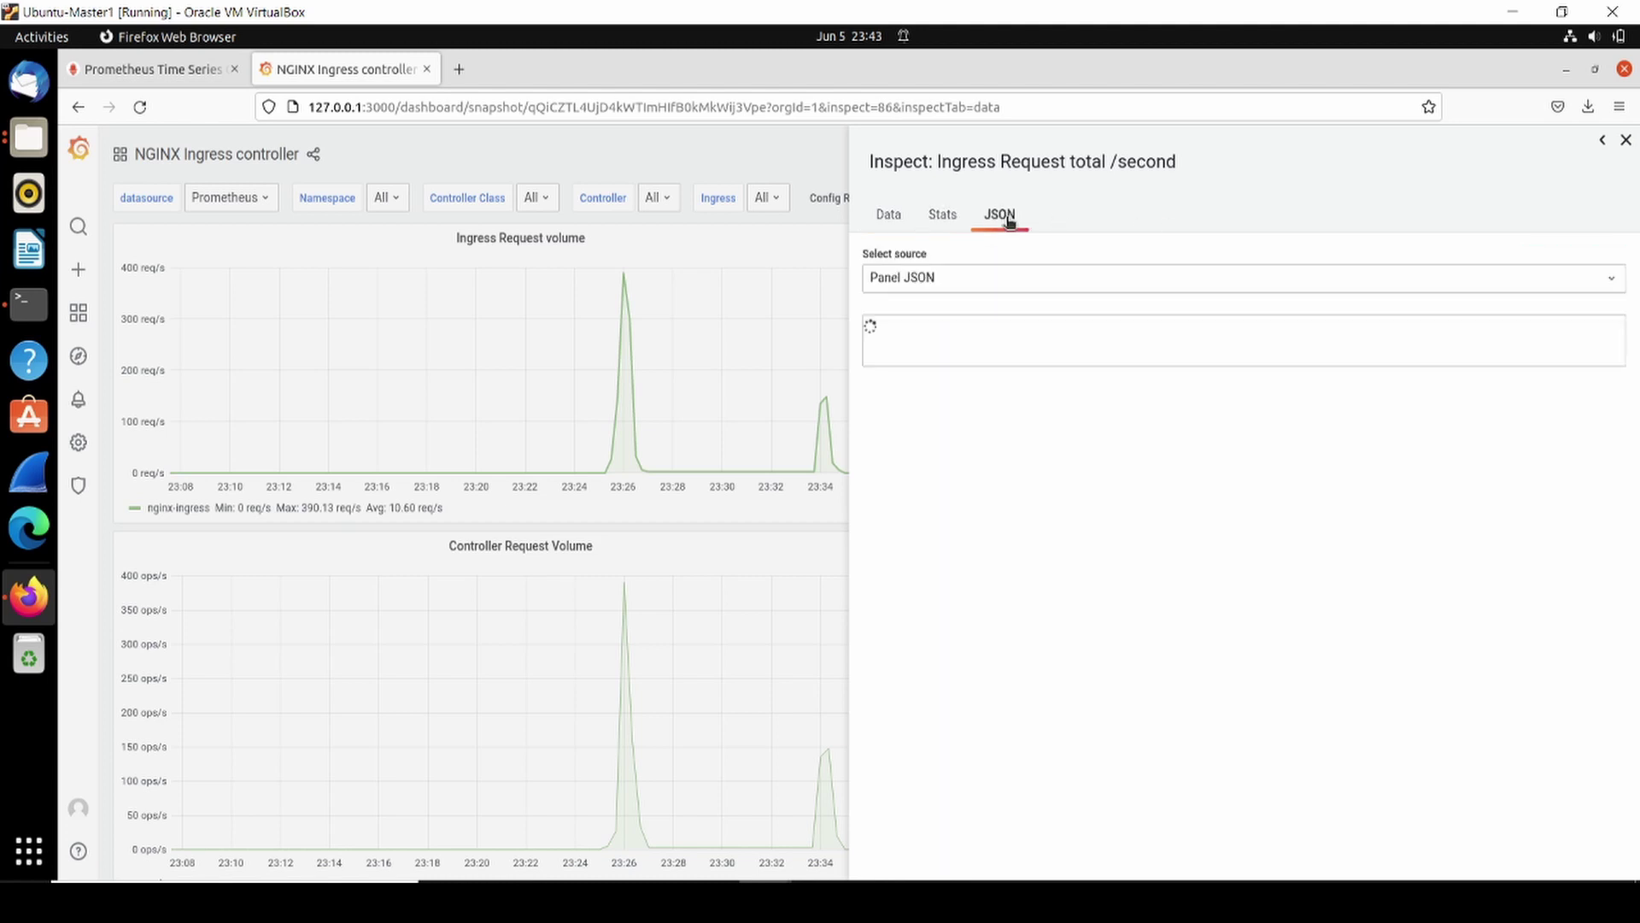
click(943, 215)
click(872, 219)
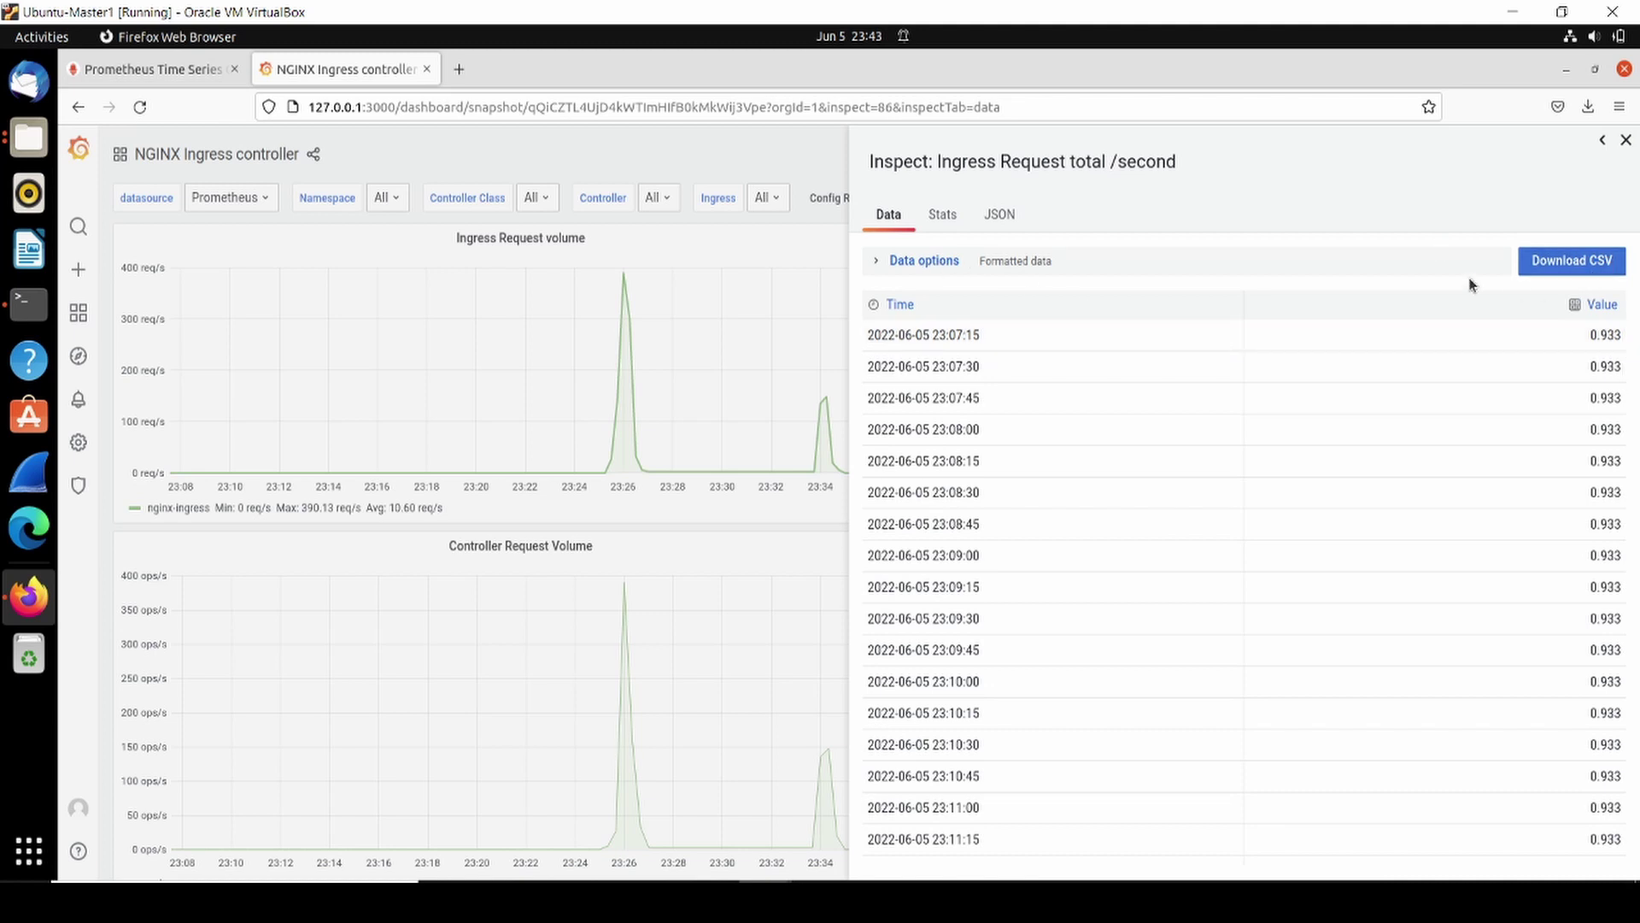
click(926, 261)
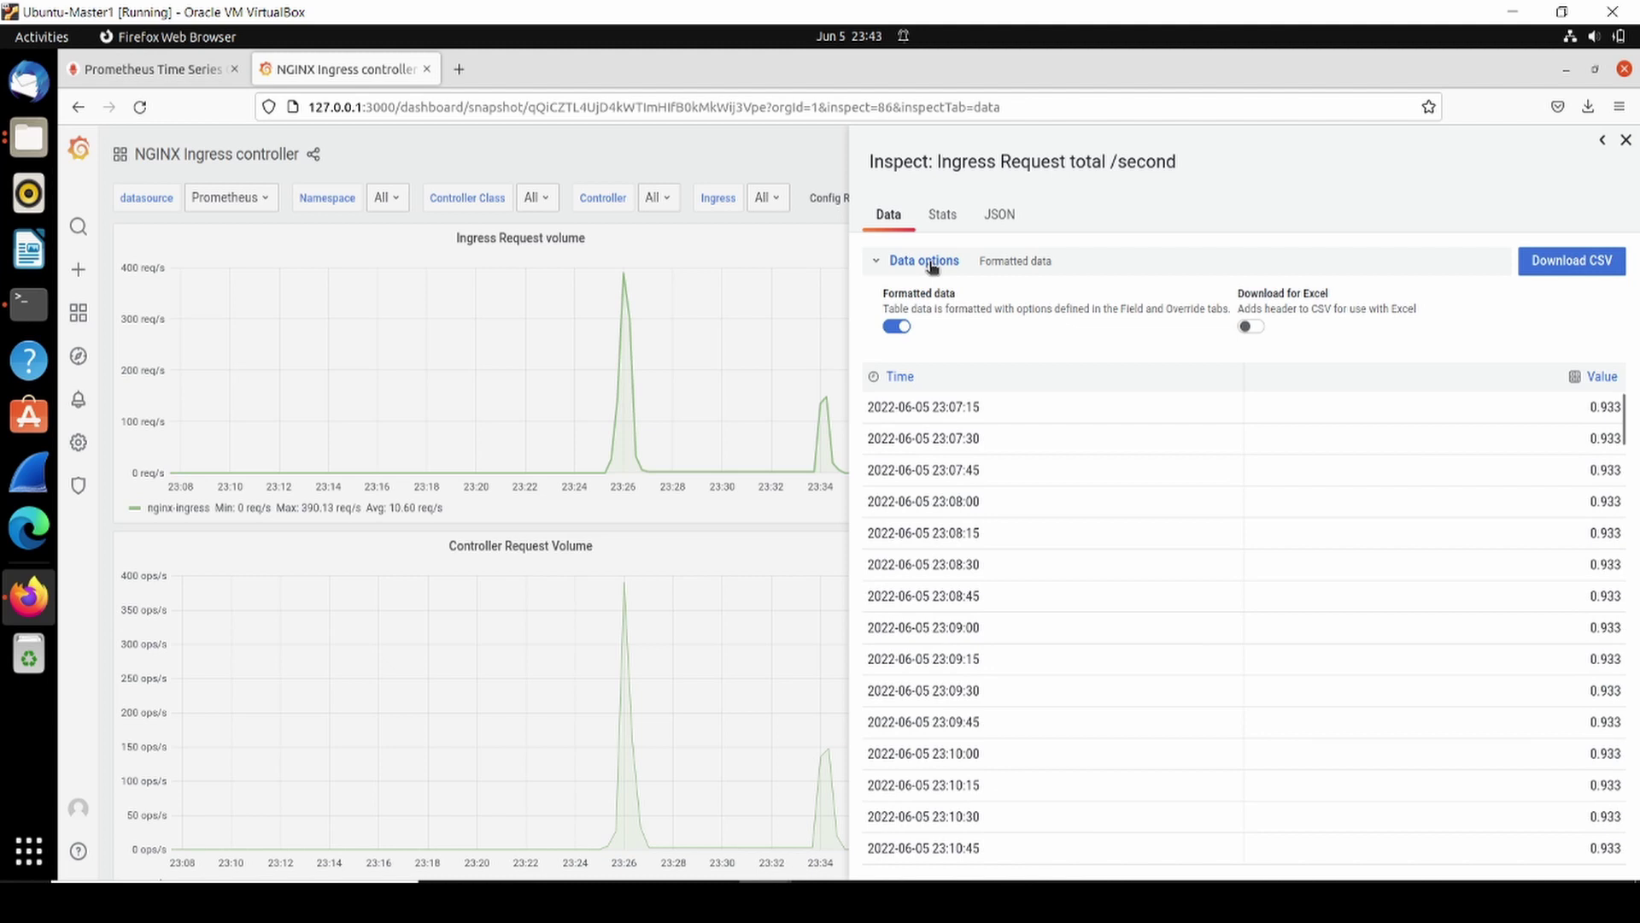
click(931, 266)
click(1601, 265)
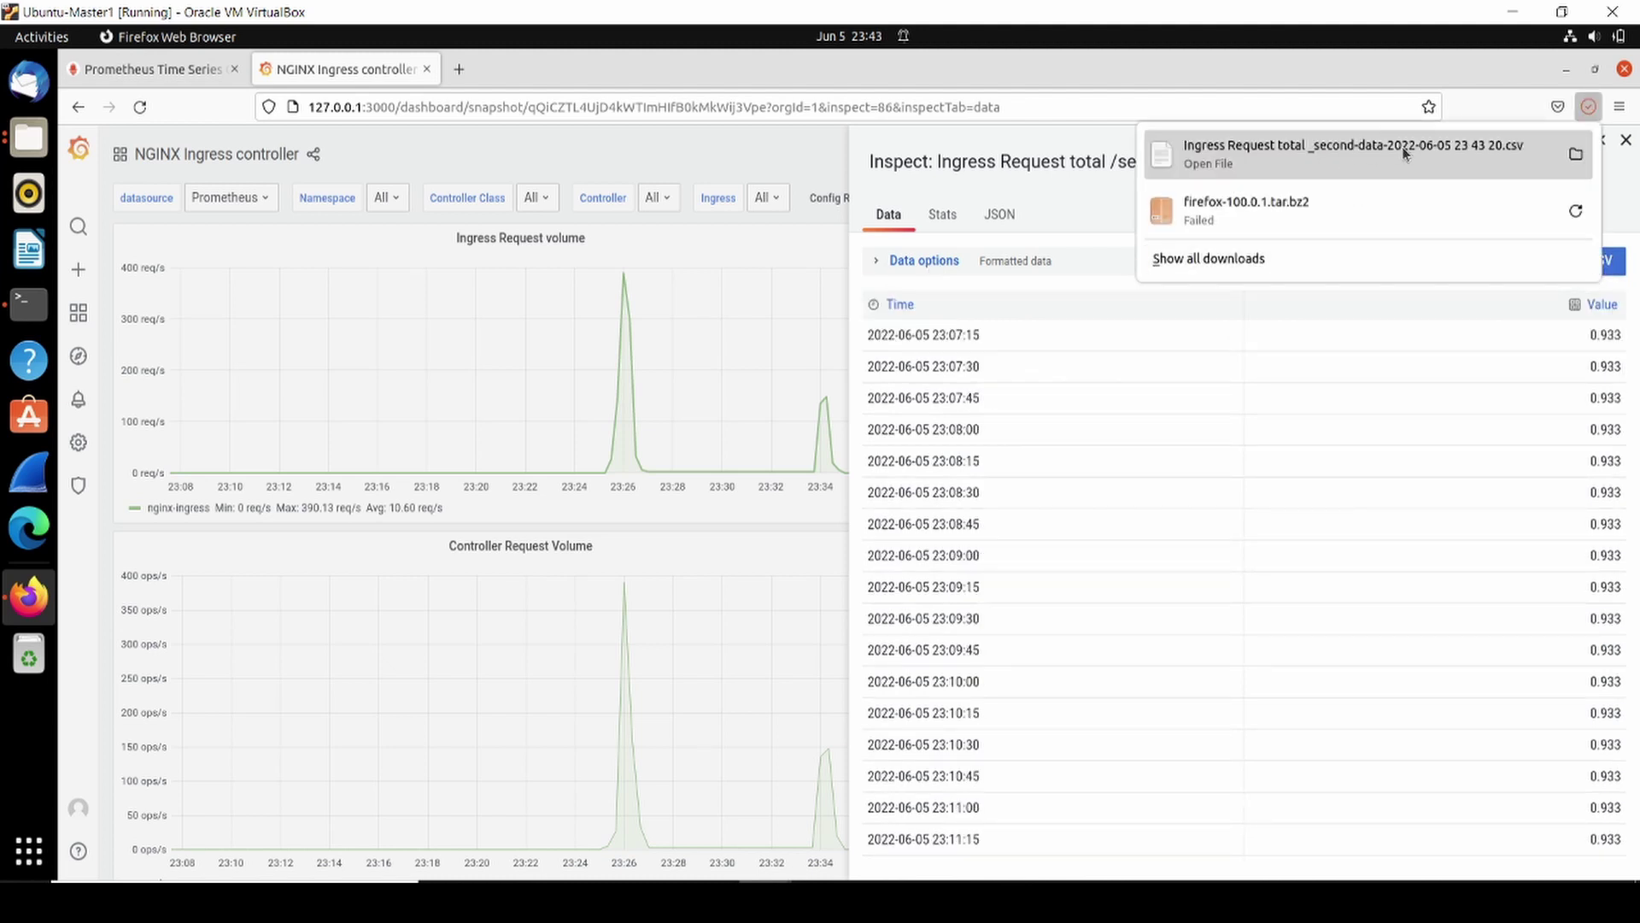
Step: Open the downloaded CSV from Firefox and accept the import with tab, comma and semicolon separators
right_click(1403, 153)
click(1340, 160)
click(1342, 159)
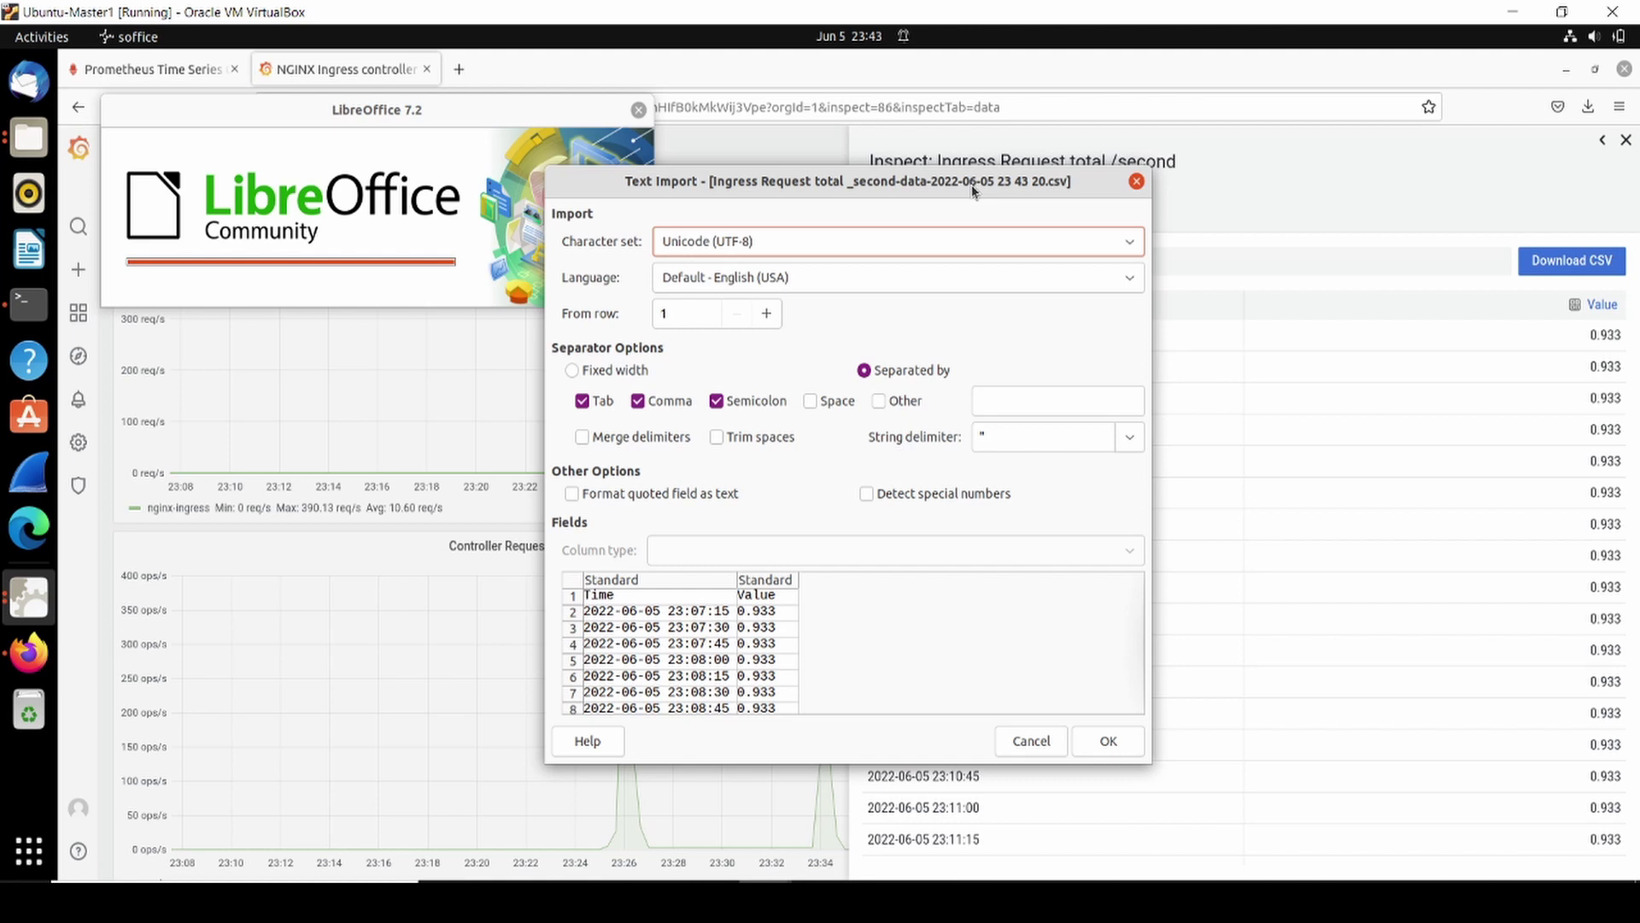
click(1119, 744)
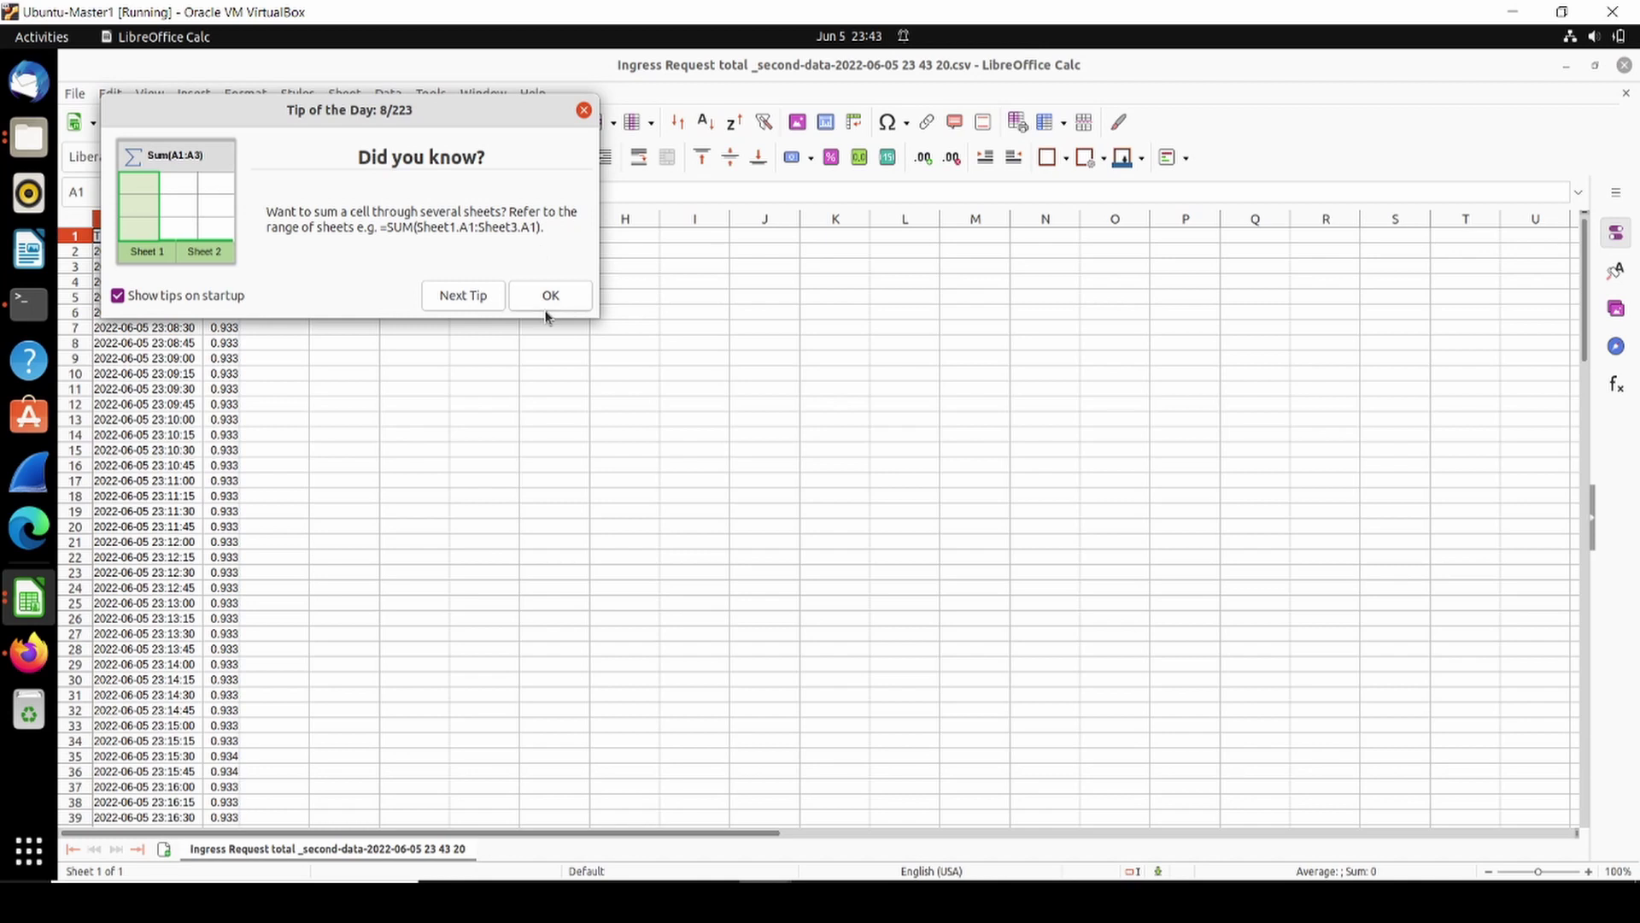
Step: Close Tip of the Day, widen column A to fit timestamps, and minimize both Calc windows
click(549, 296)
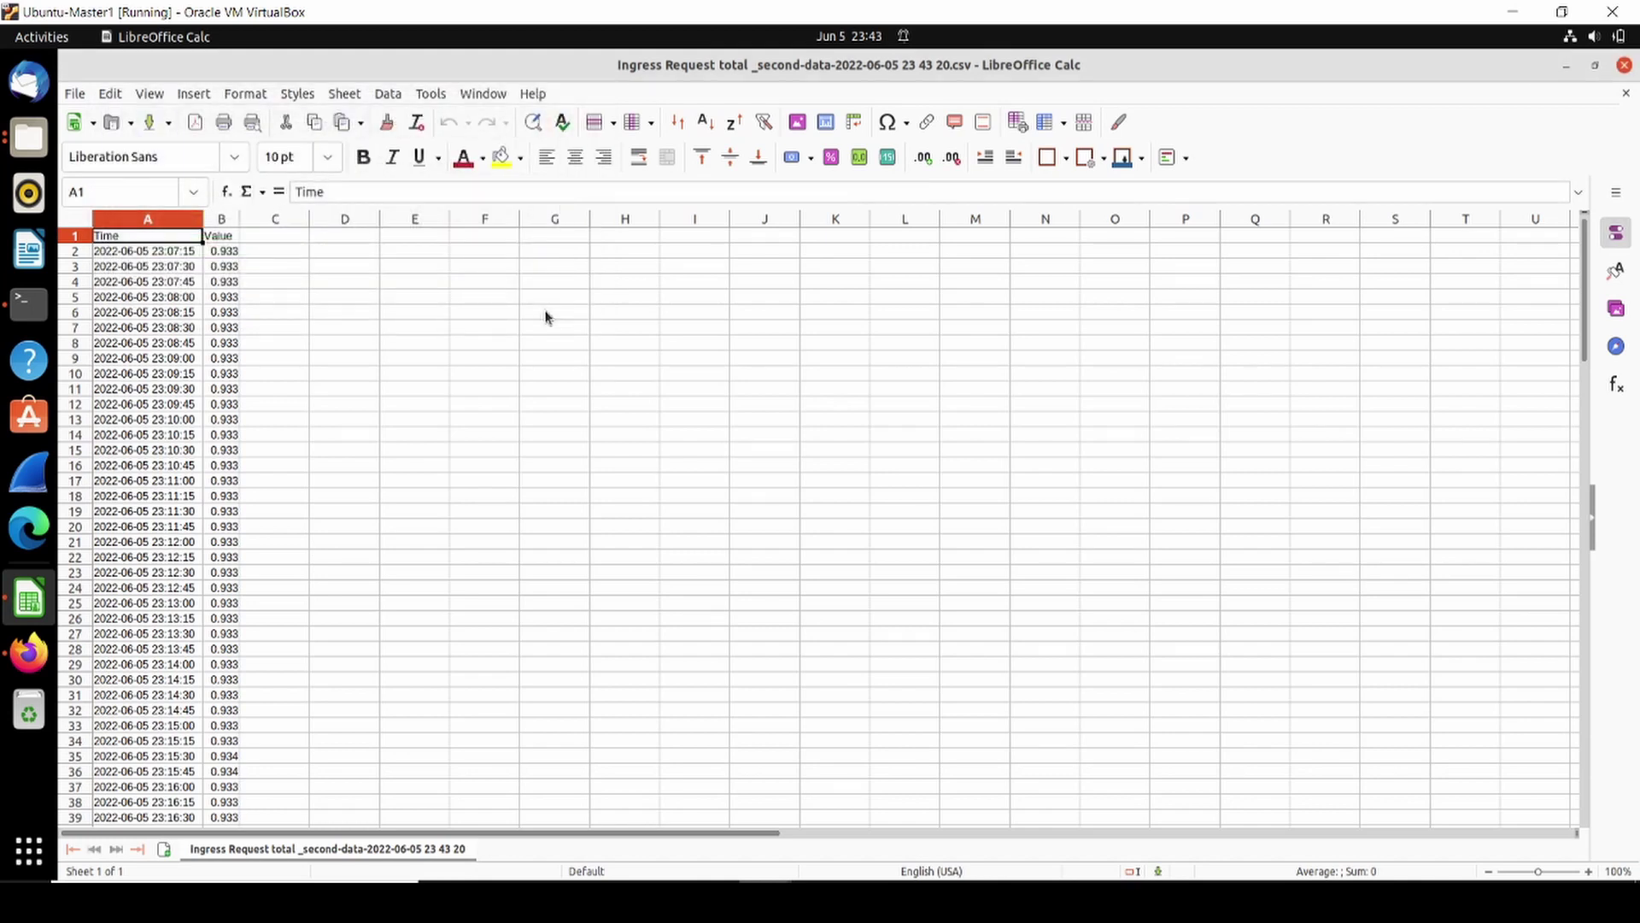
drag(202, 219, 259, 218)
click(377, 344)
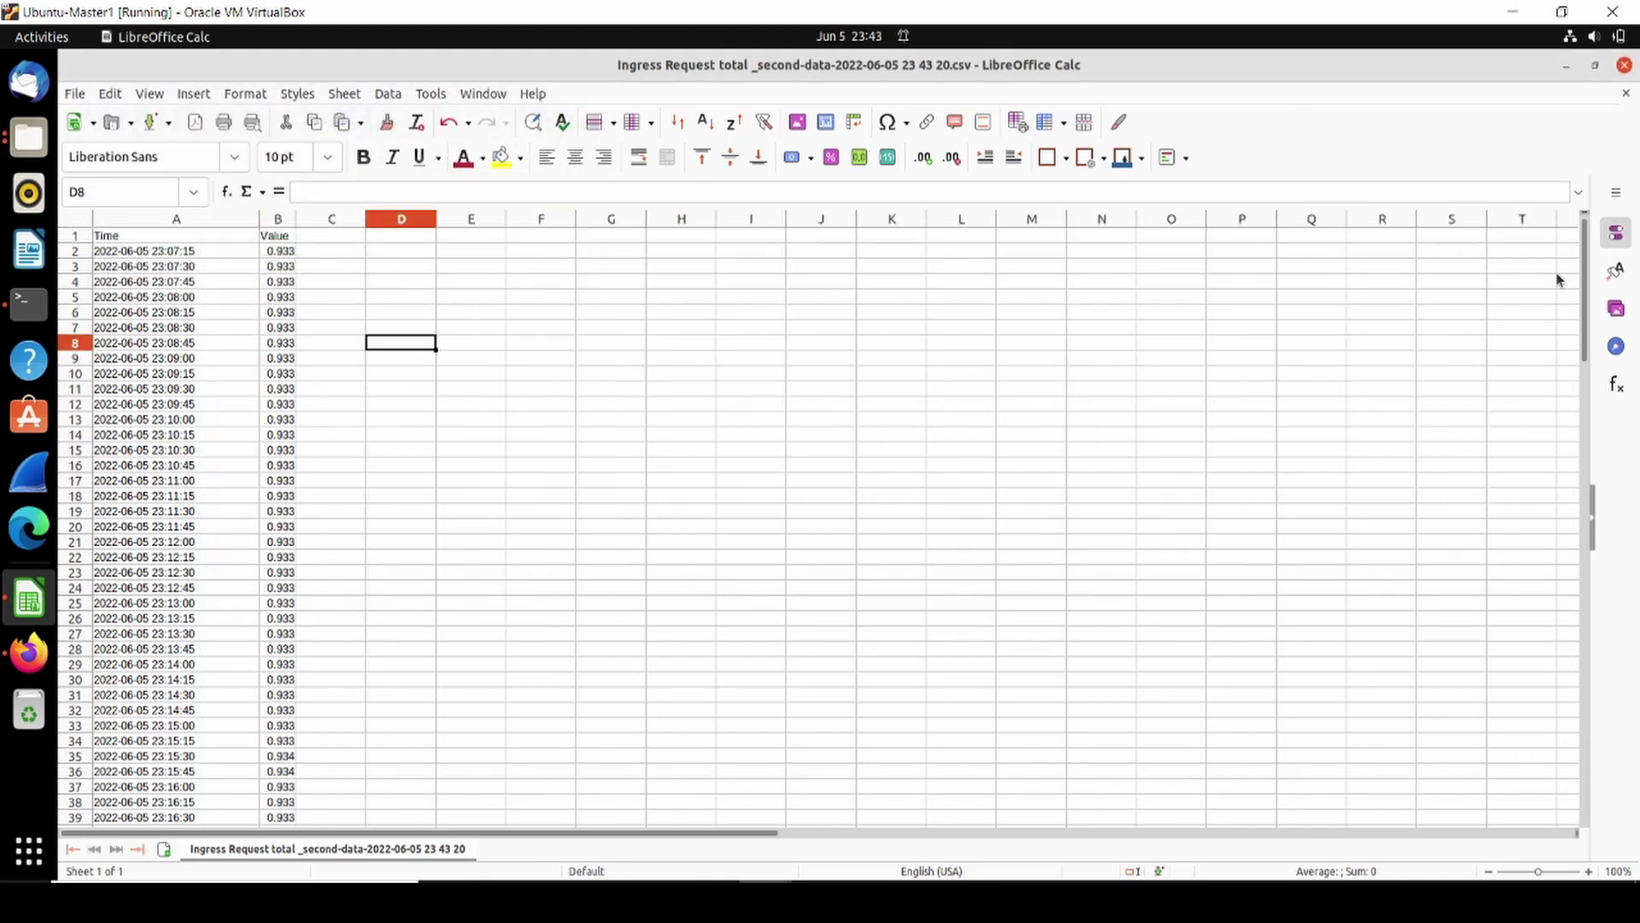
drag(1584, 290, 1568, 243)
click(1567, 66)
click(1569, 66)
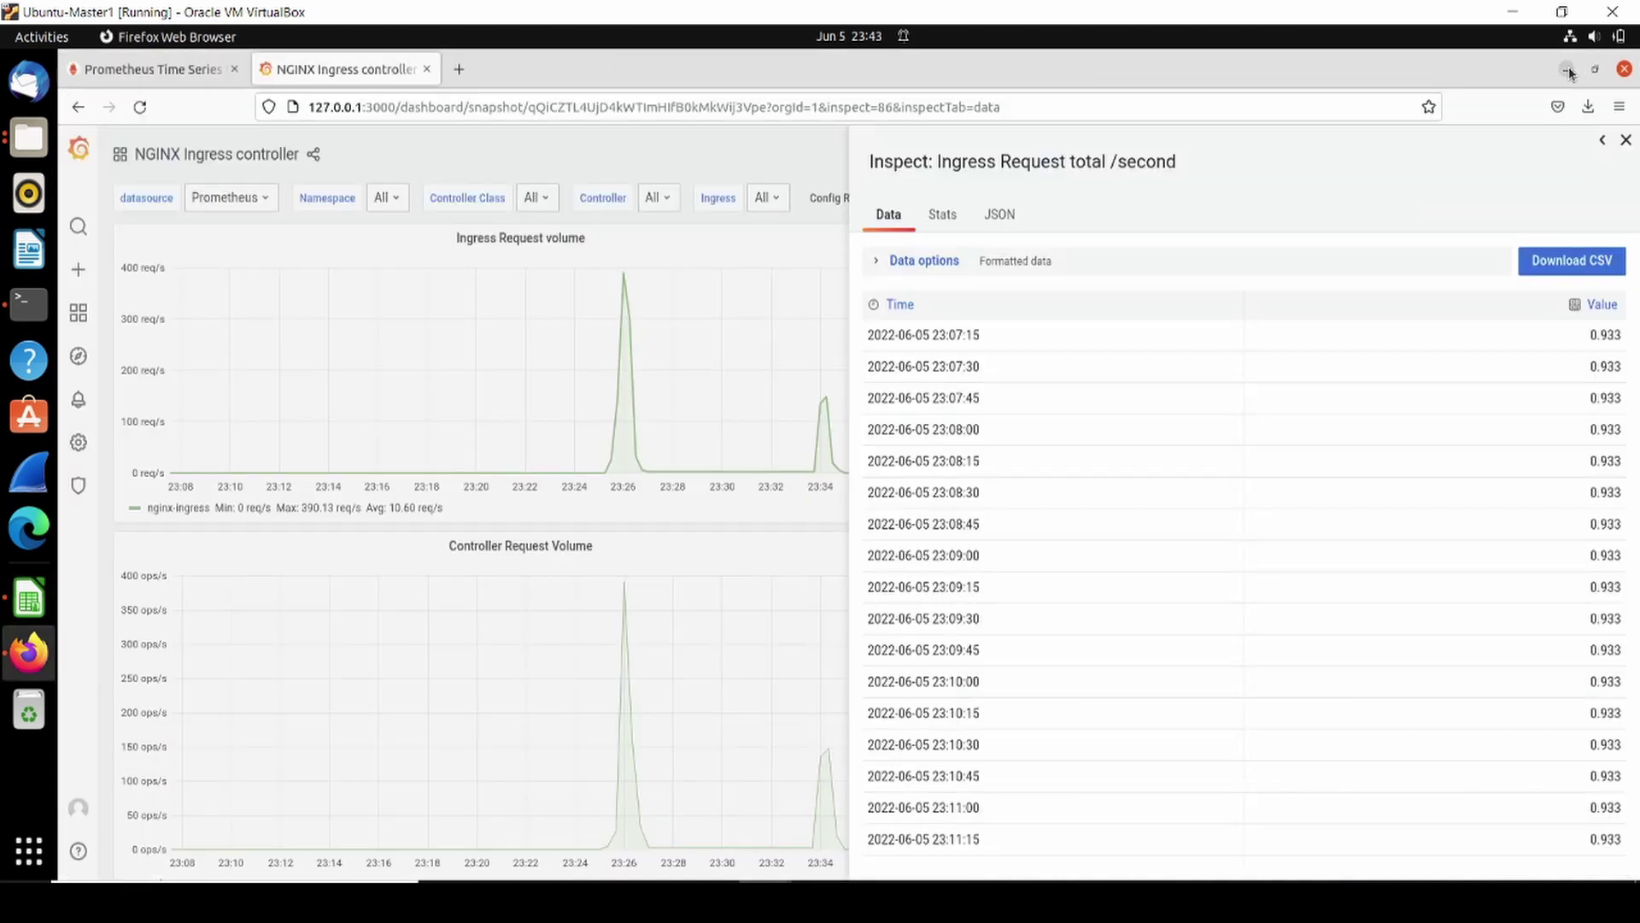